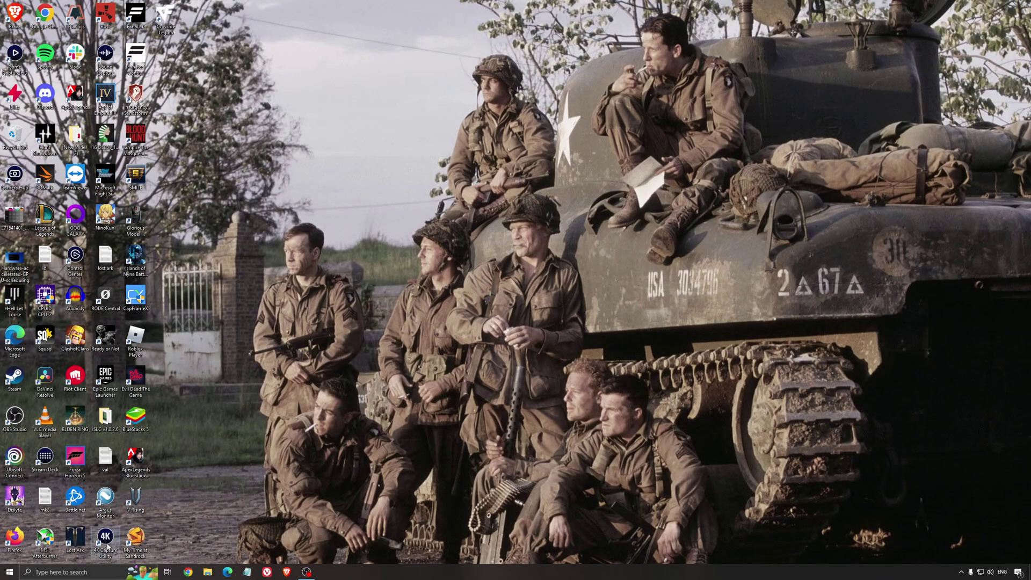
Step: Search for 'game mode' and review the Game Mode, Xbox Game Bar and game capture settings
click(91, 573)
text(game mode)
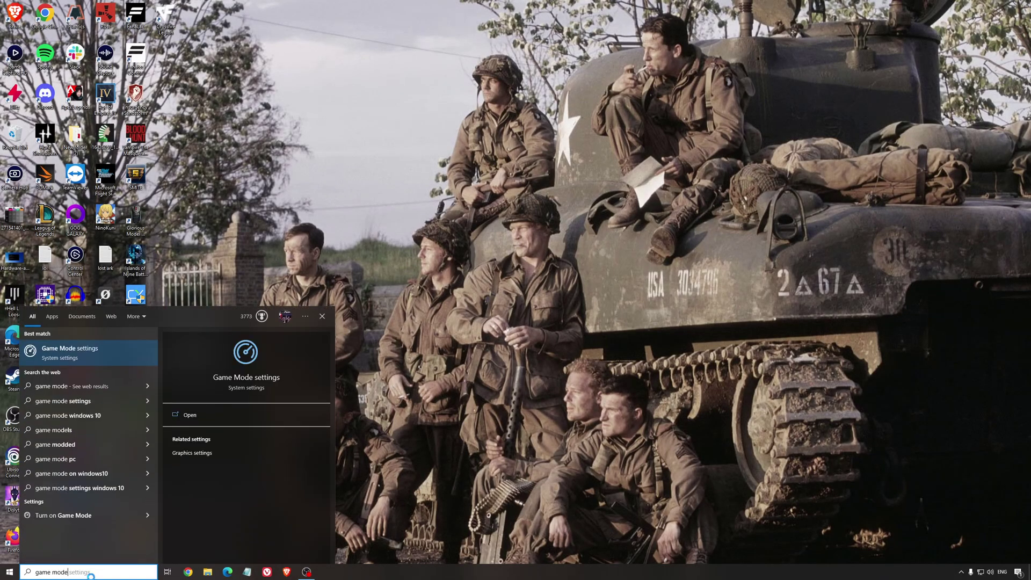
key(Return)
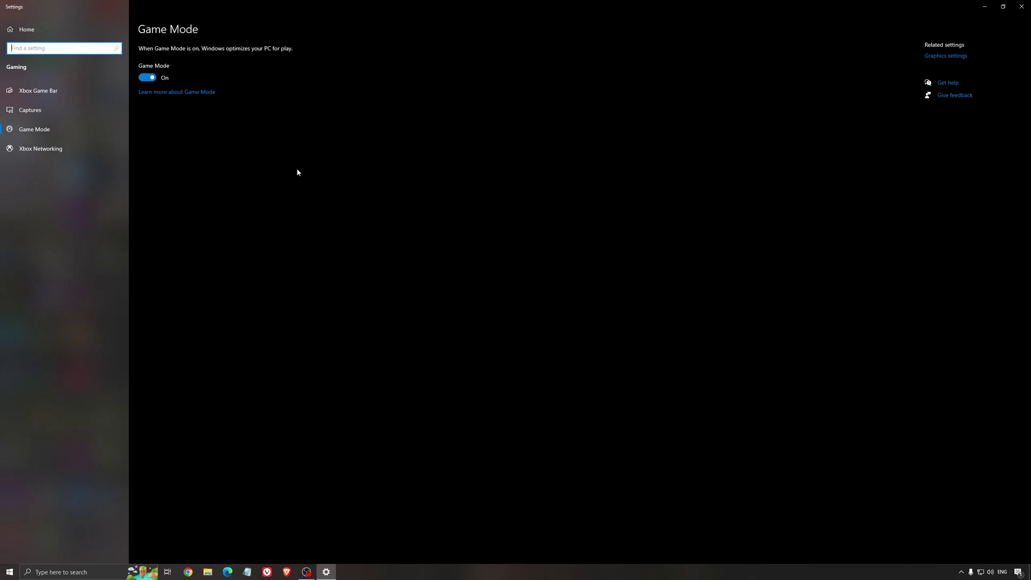
click(67, 99)
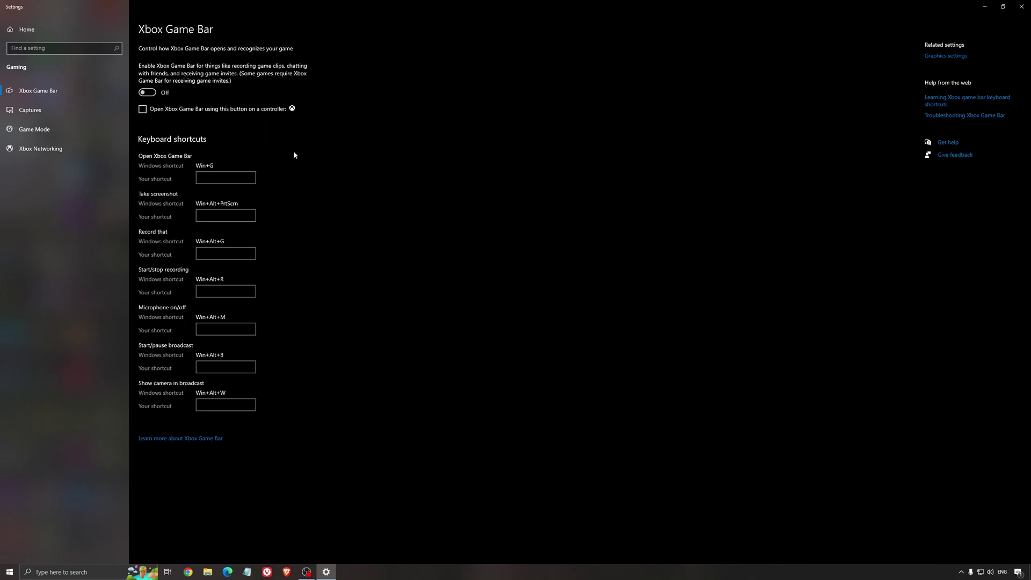
click(52, 111)
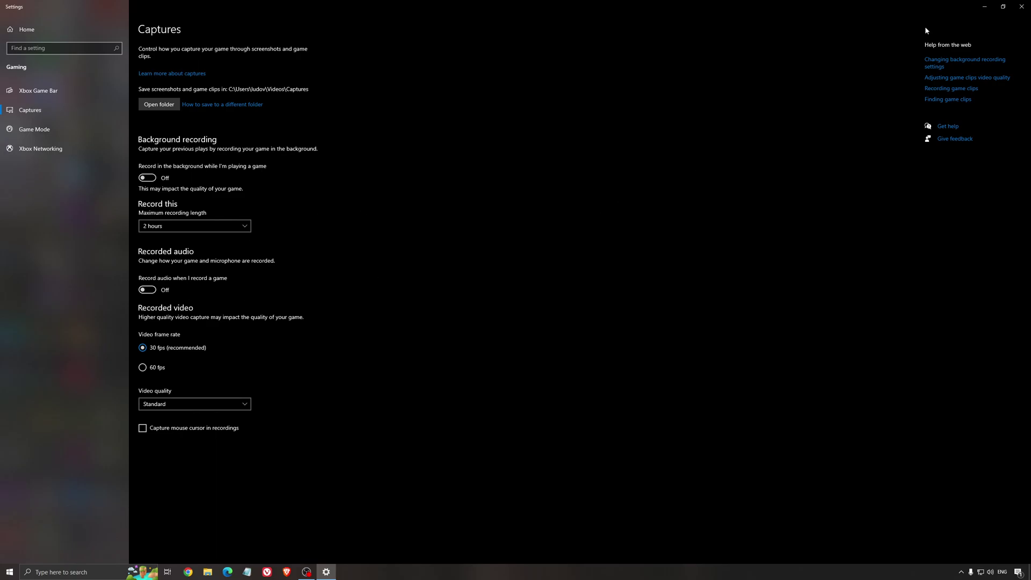
Step: Close Settings and look over the GPU scheduling screenshot image
click(1021, 6)
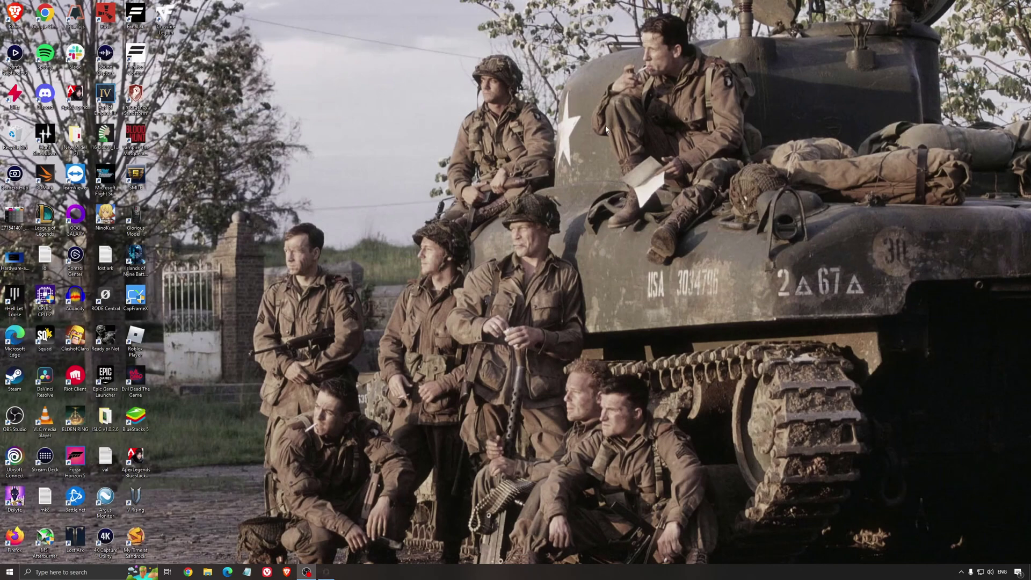
double_click(22, 271)
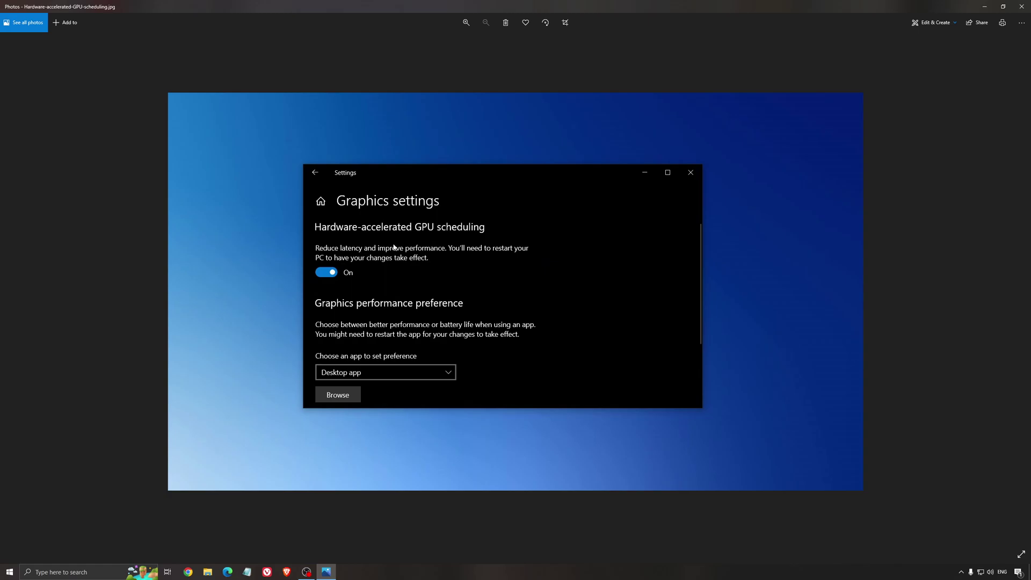
click(1021, 6)
Step: Launch AMD Radeon Software from the tray and show its Home dashboard with driver 22.5.2
click(961, 571)
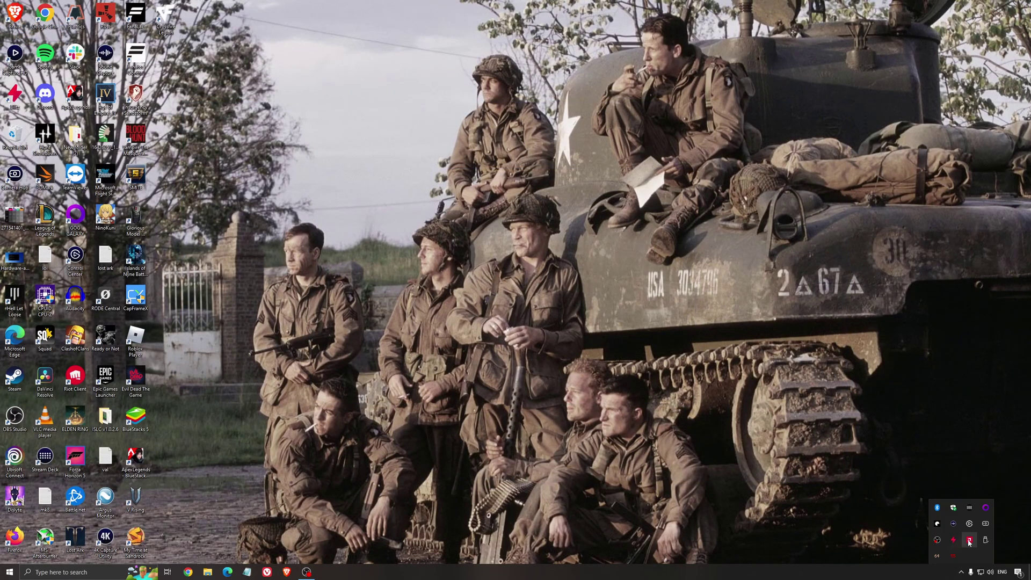
click(969, 540)
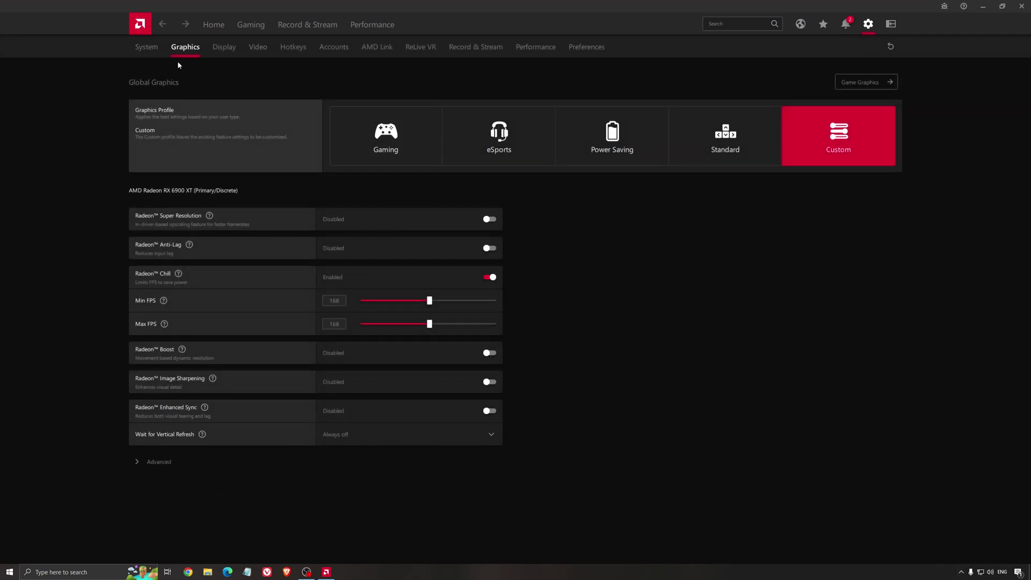
click(206, 25)
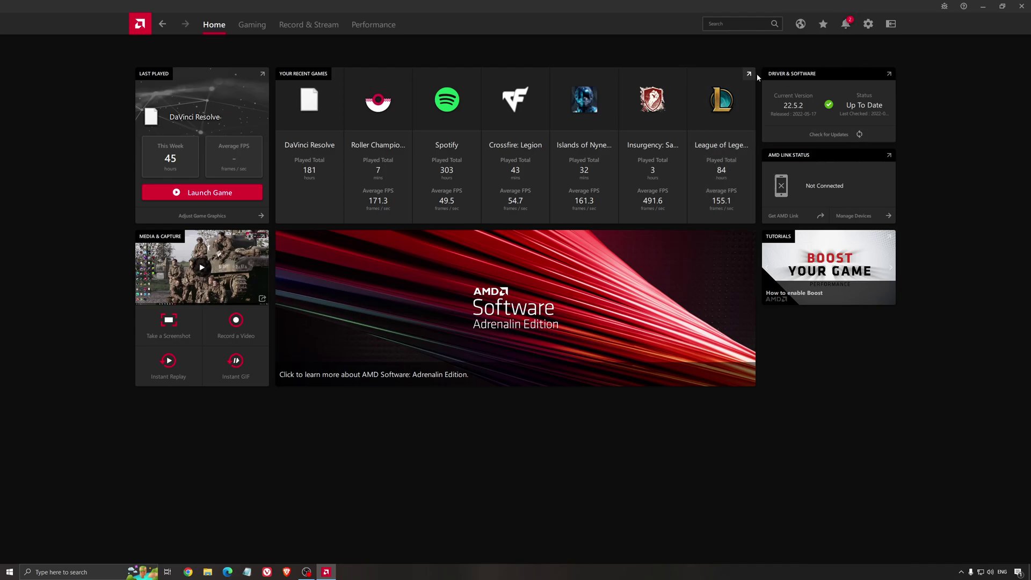
Step: Check for a newer AMD driver from the Driver & Software panel
click(861, 136)
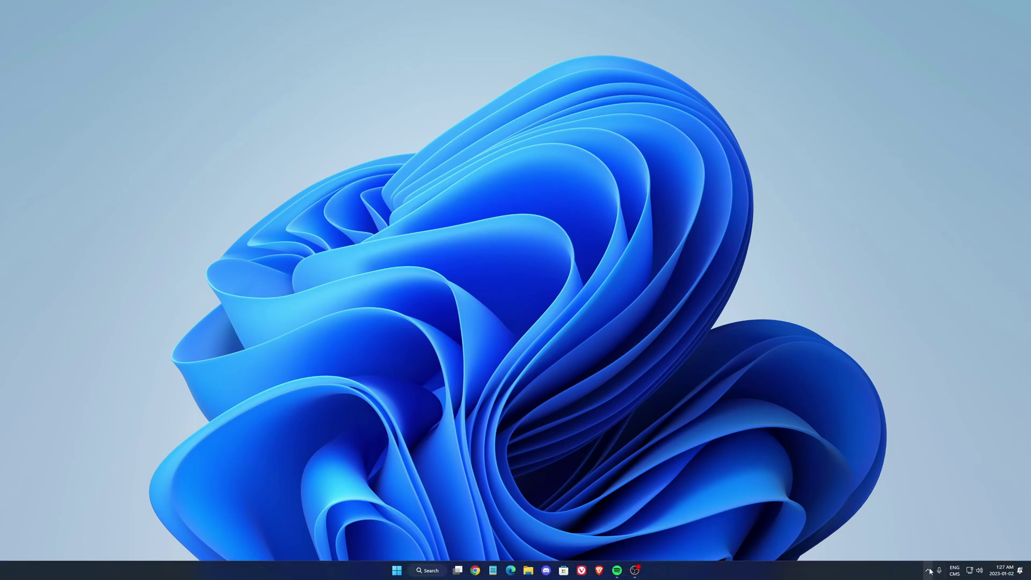
Step: Launch NVIDIA Control Panel from the tray and scroll the Manage 3D Settings list
click(927, 570)
click(937, 547)
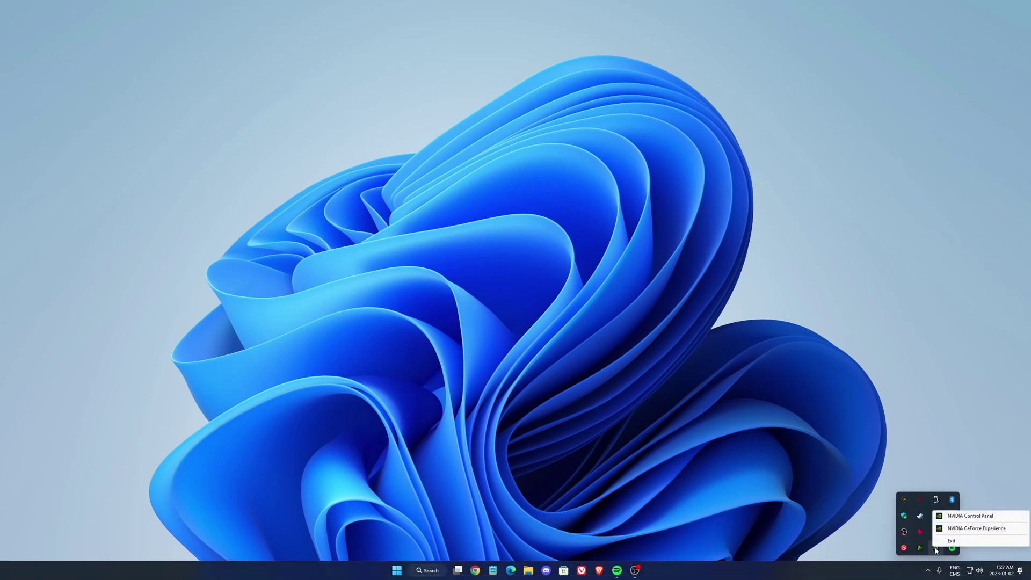
click(954, 519)
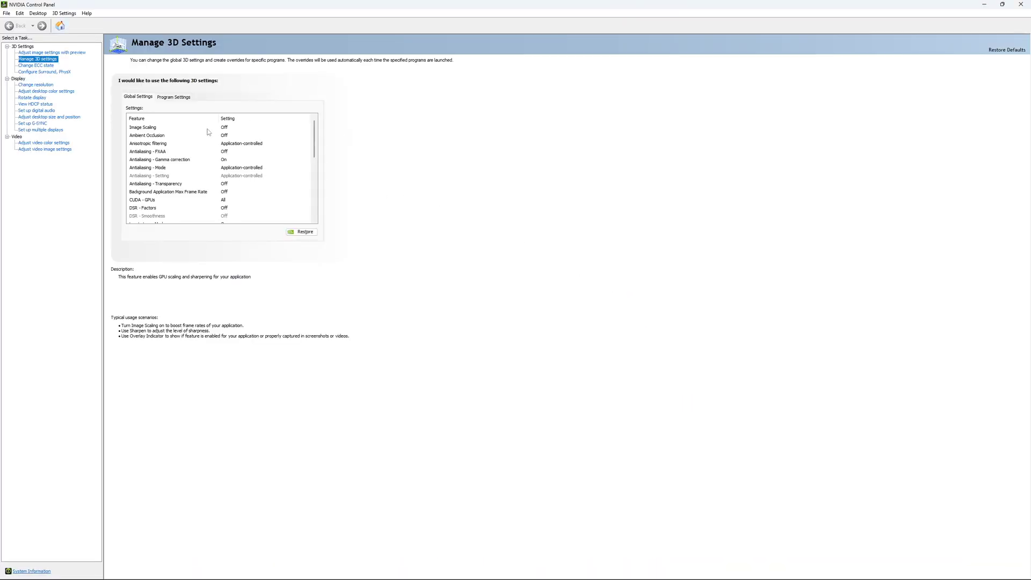
drag(316, 129, 317, 149)
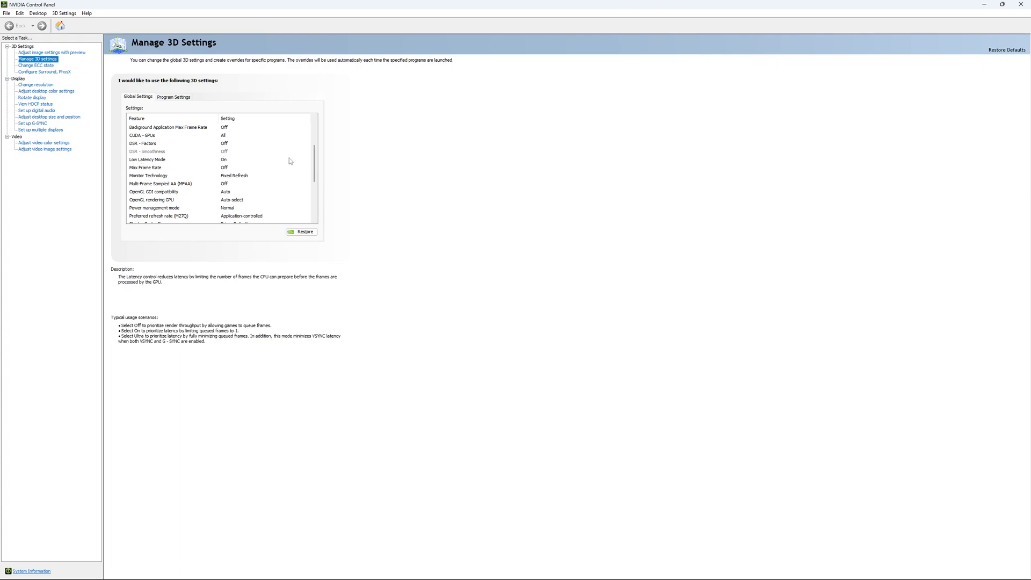
drag(316, 154, 316, 161)
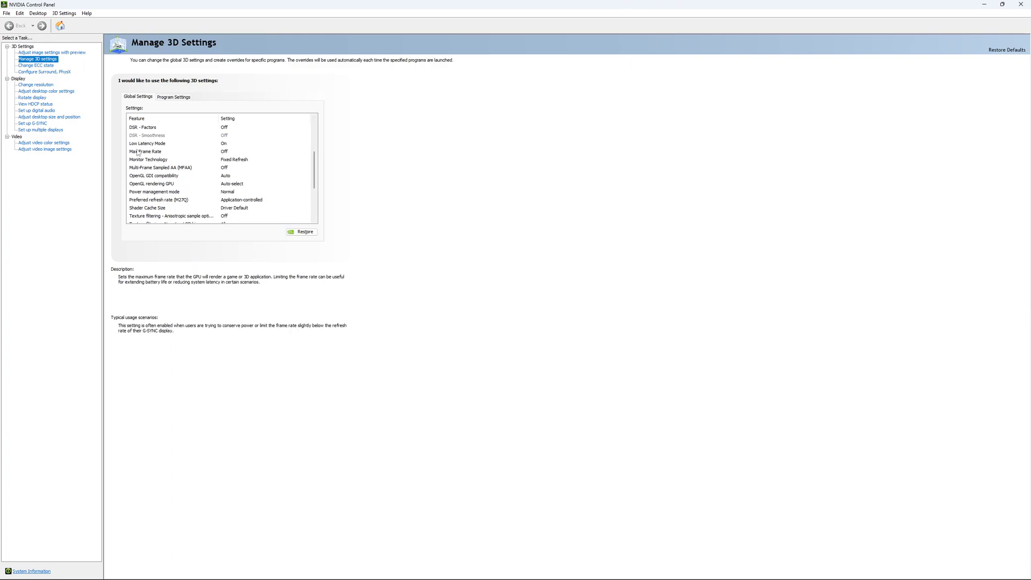
Step: Try a 174 FPS Max Frame Rate cap, then leave Max Frame Rate Off
click(219, 154)
click(220, 153)
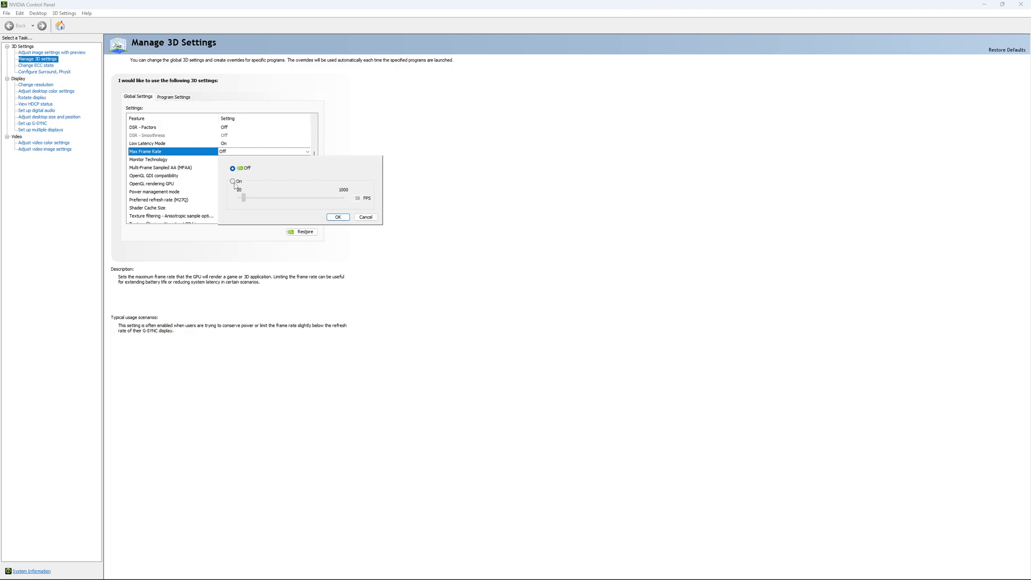
click(232, 182)
drag(245, 198, 258, 207)
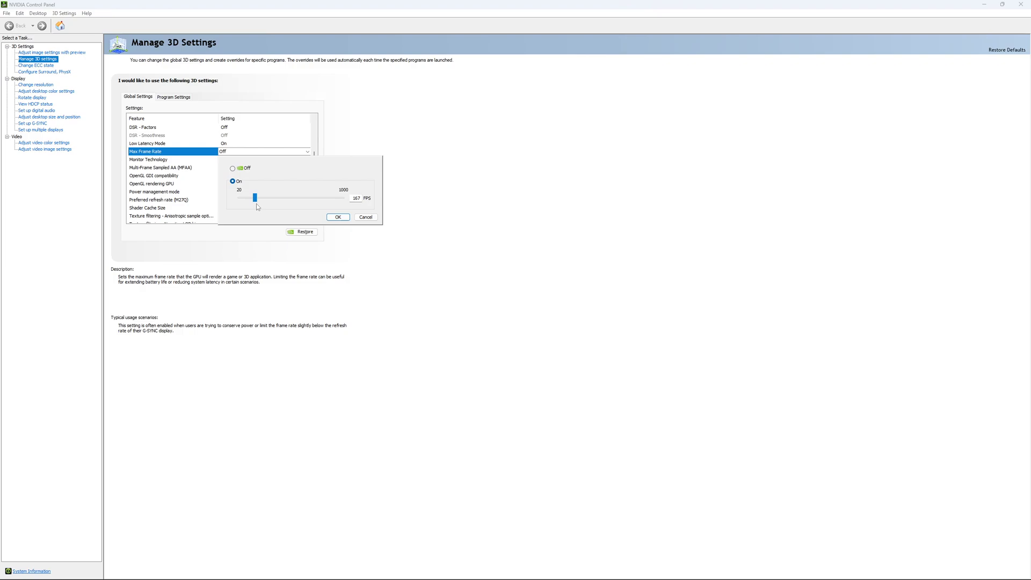
click(232, 168)
click(337, 217)
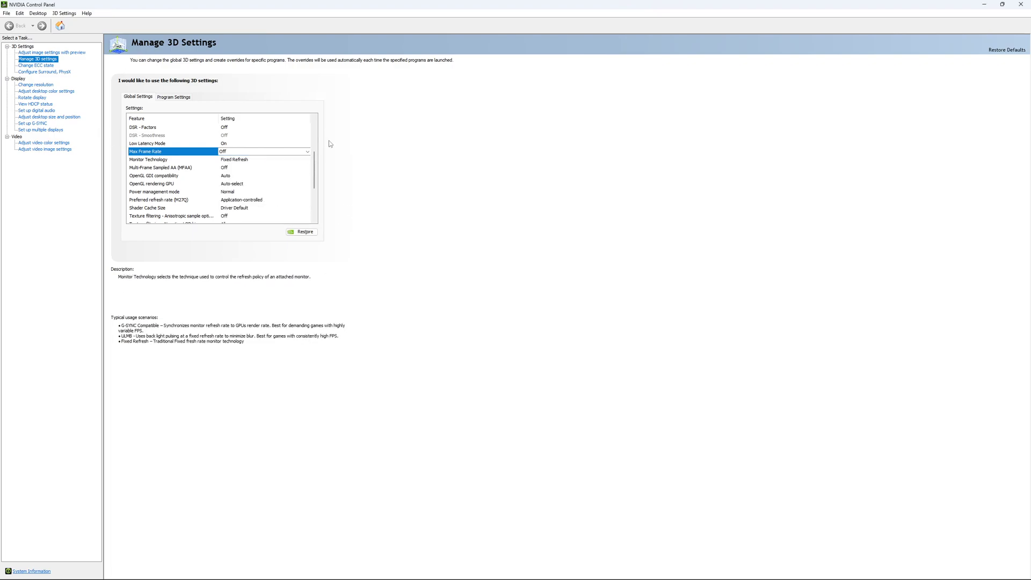
scroll(242, 177, down, 3)
Step: Check the ECC state, then keep the 2560 × 1440 native resolution at 170Hz
click(36, 65)
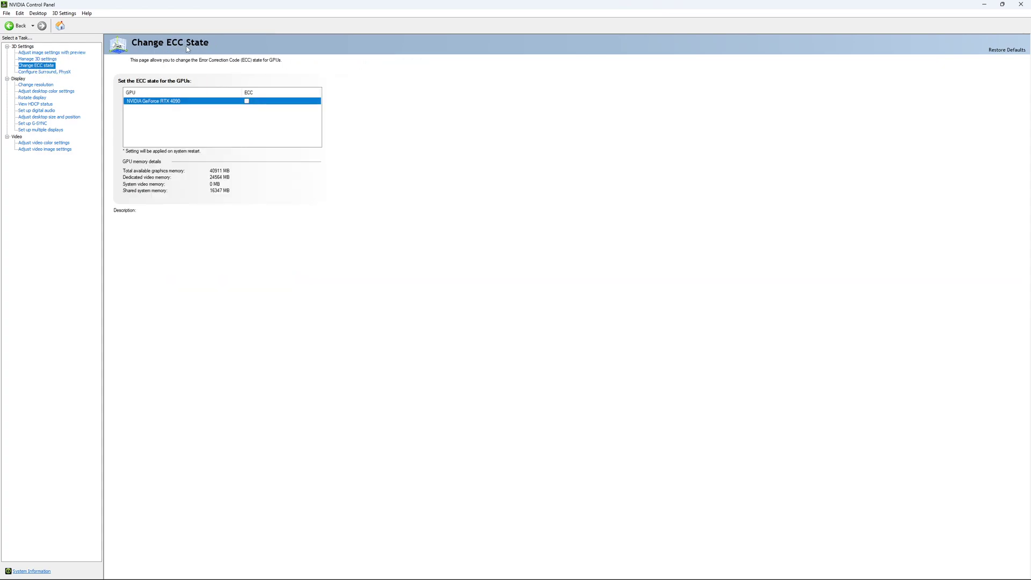
mouse_move(266, 102)
click(35, 85)
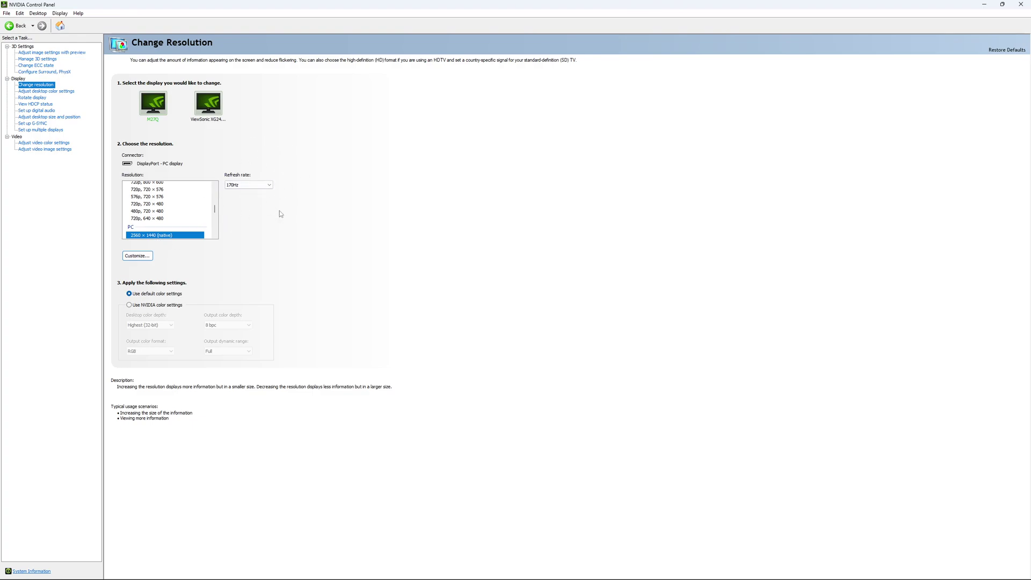
click(257, 186)
click(295, 163)
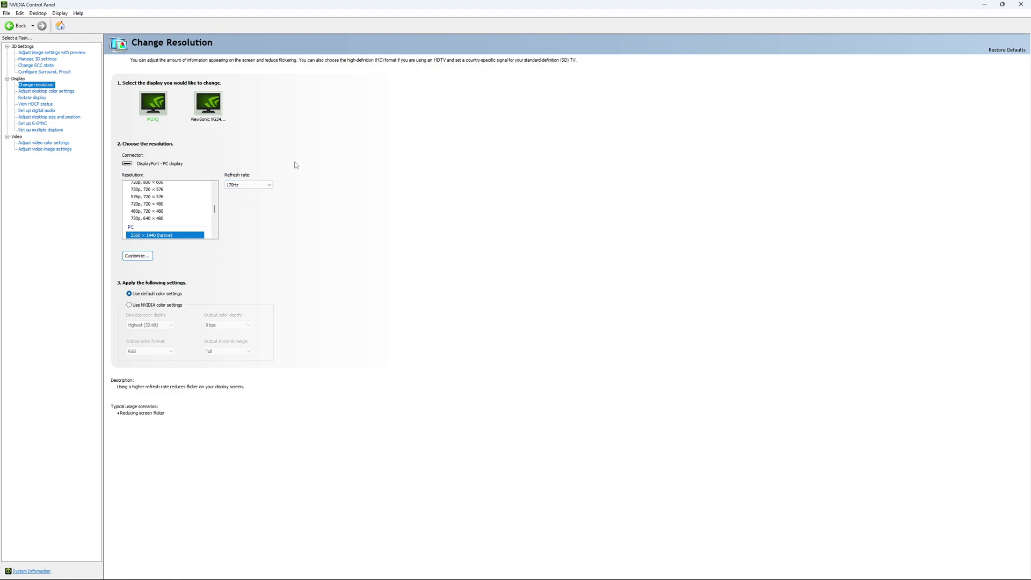
click(258, 184)
click(358, 195)
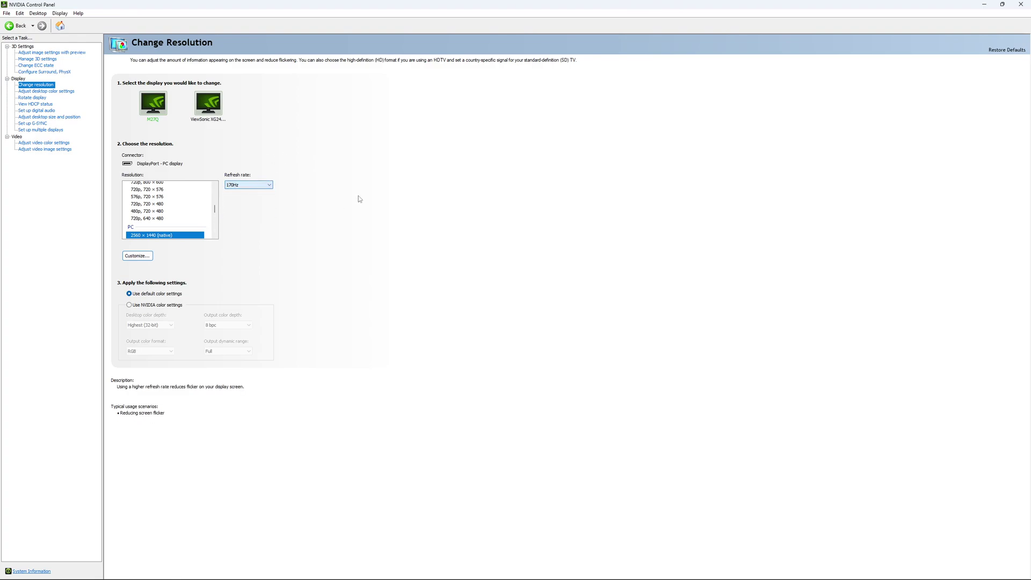
click(257, 184)
click(328, 192)
Step: Show the Set up G-SYNC page, leaving G-SYNC disabled
click(34, 124)
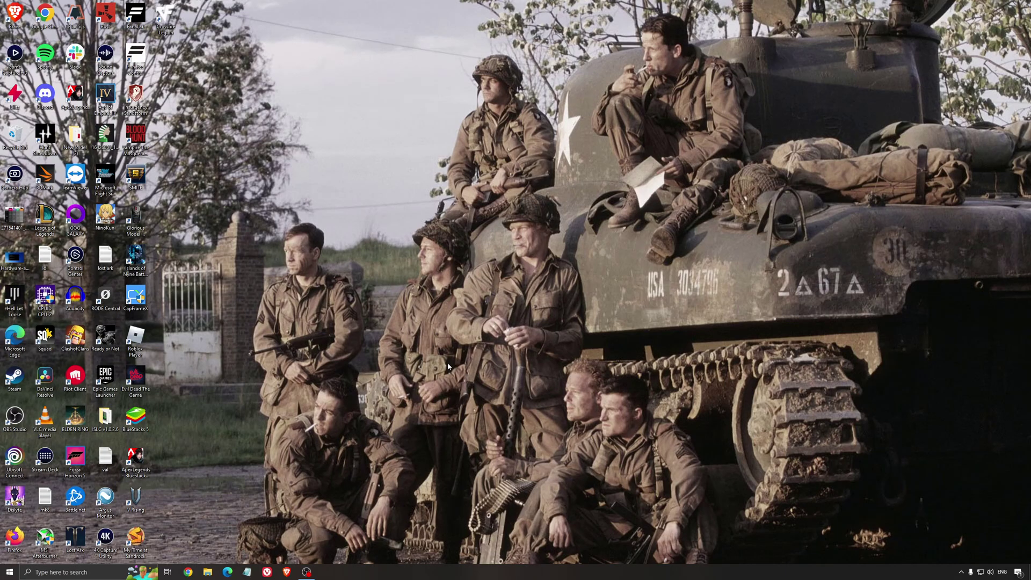
click(100, 576)
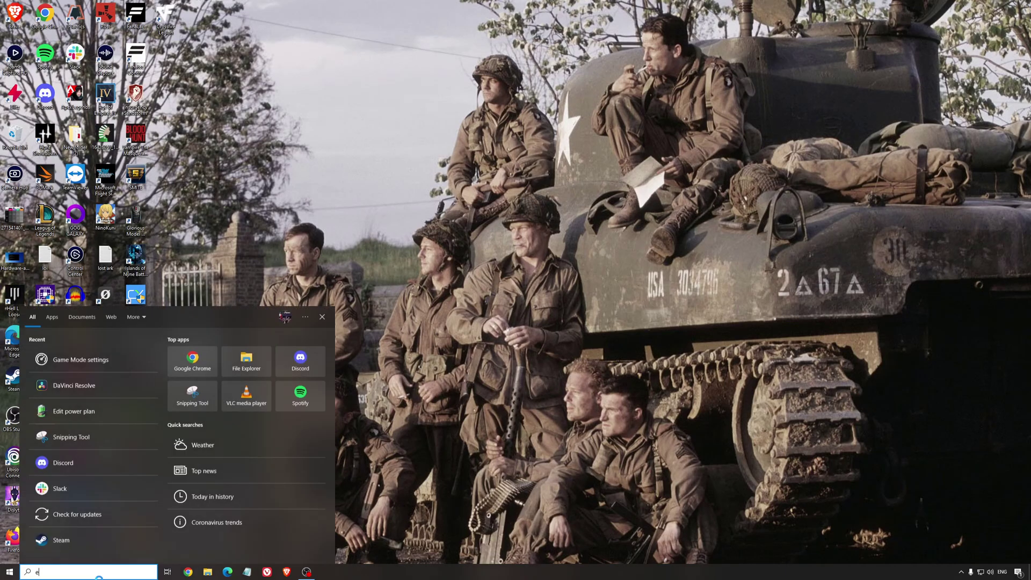
text(nvidia)
key(Return)
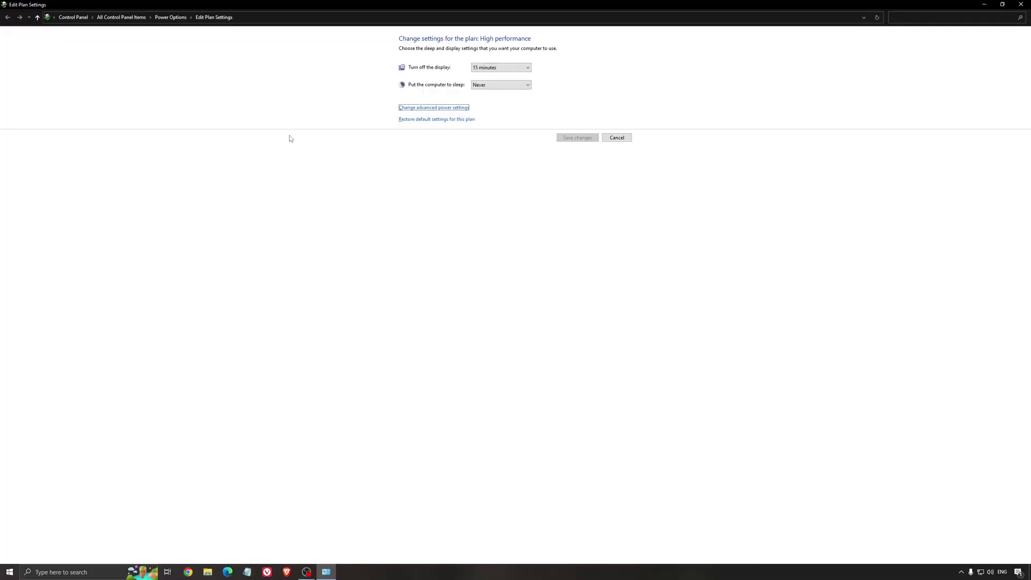
click(171, 17)
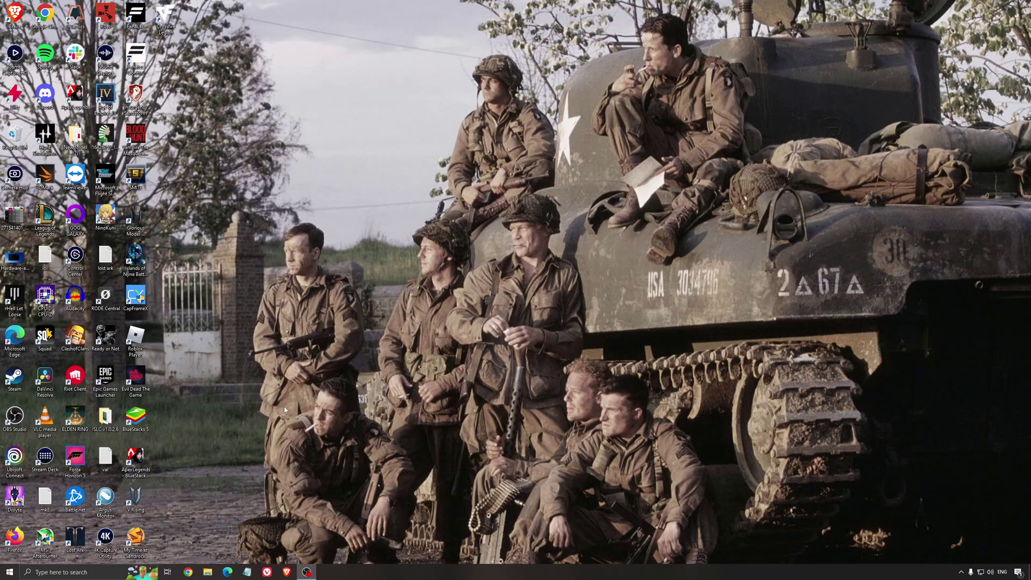
Step: Run Intelligent Standby List Cleaner with 1024 MB and 16000 MB thresholds, then hide its window
double_click(105, 416)
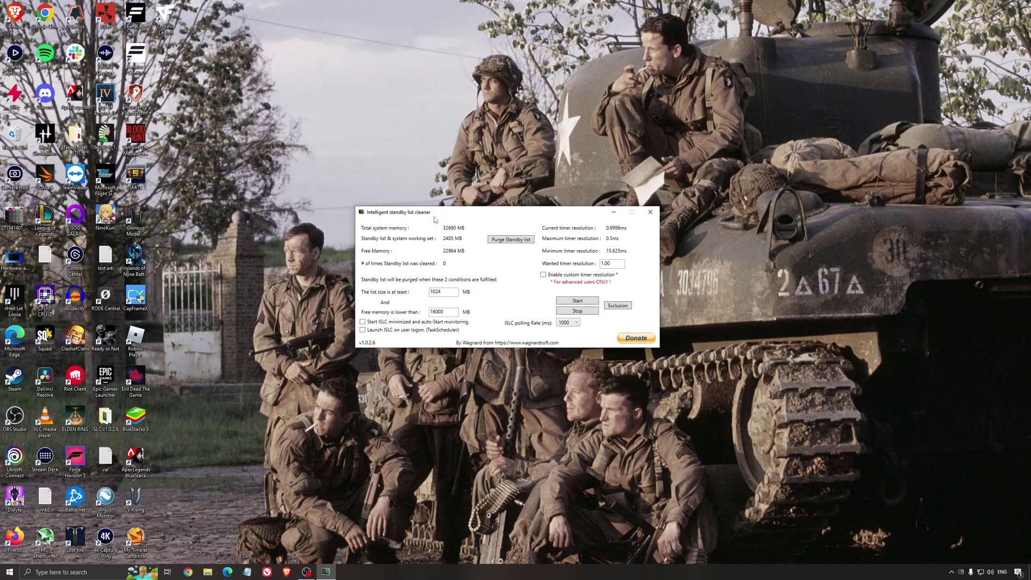
drag(434, 216, 430, 222)
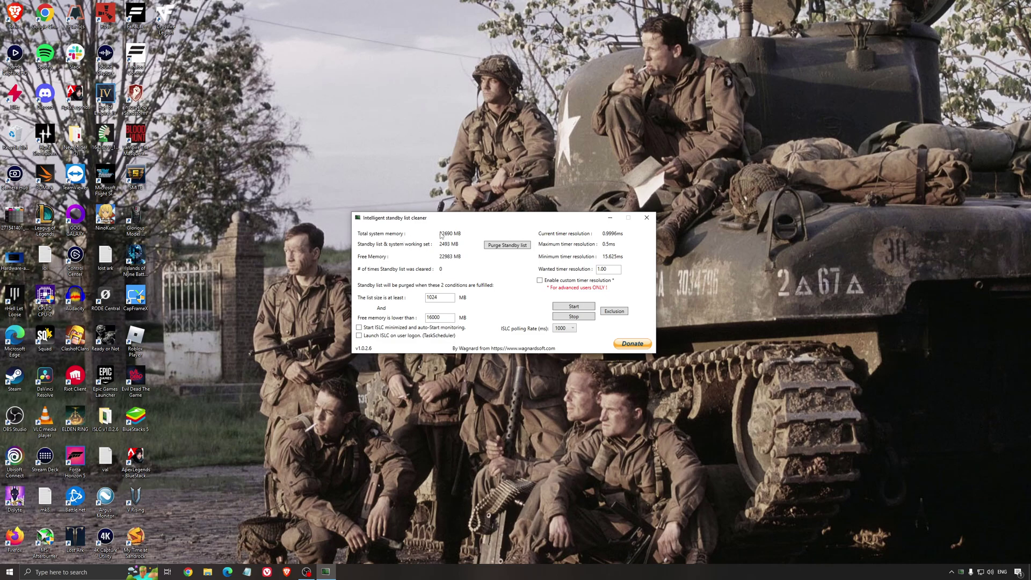
double_click(436, 318)
click(573, 306)
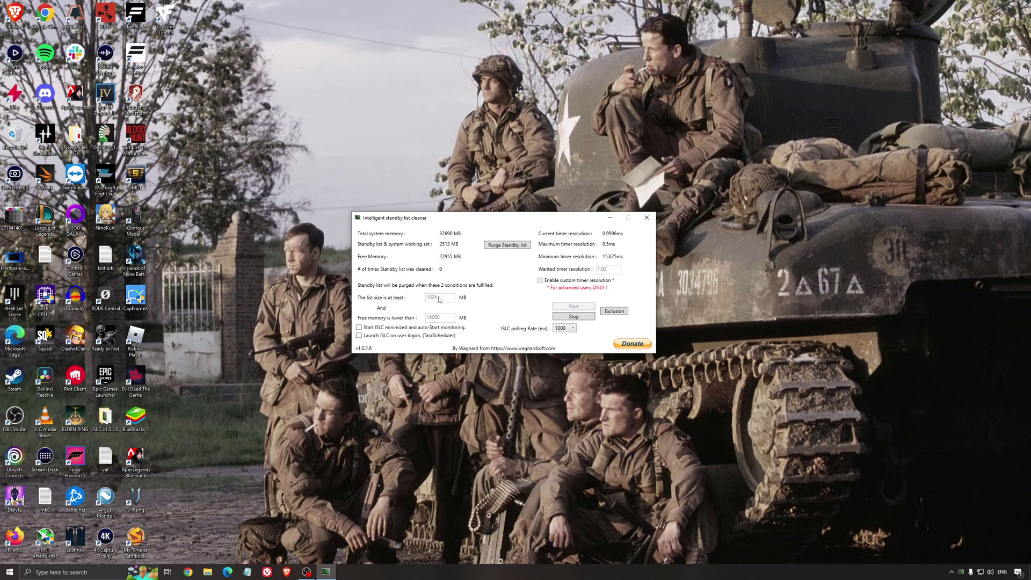
drag(547, 218, 580, 217)
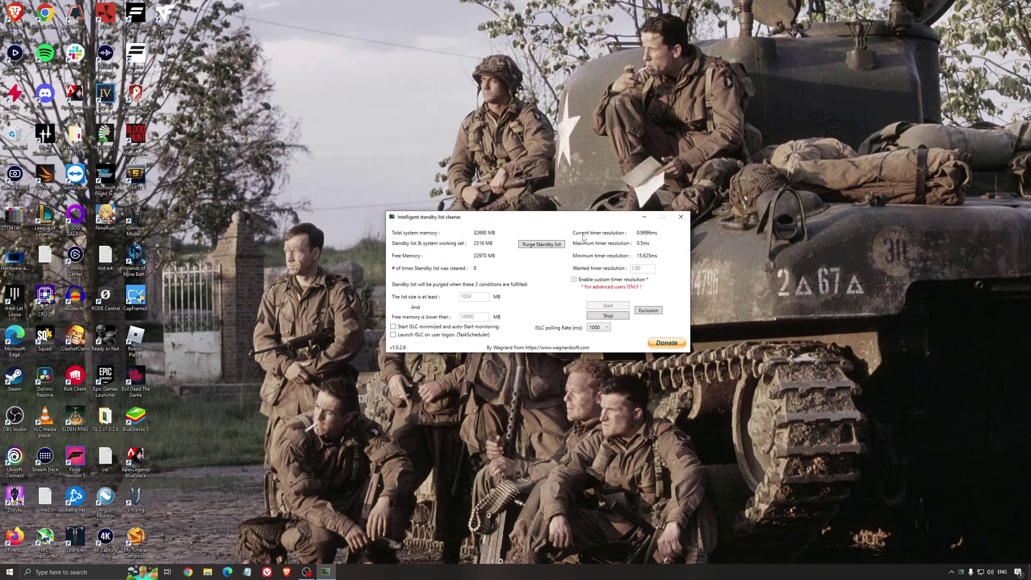
click(644, 217)
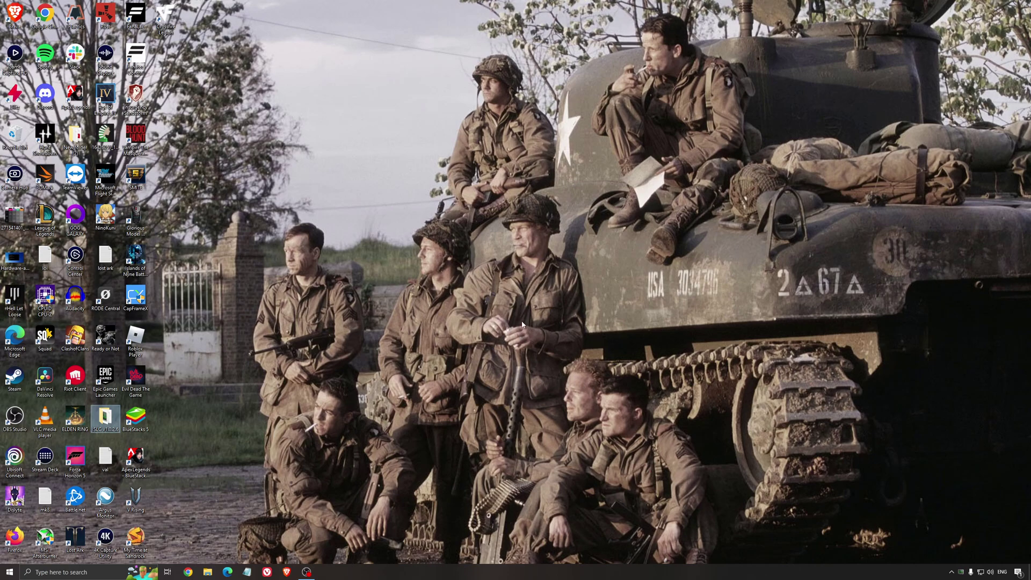
click(498, 287)
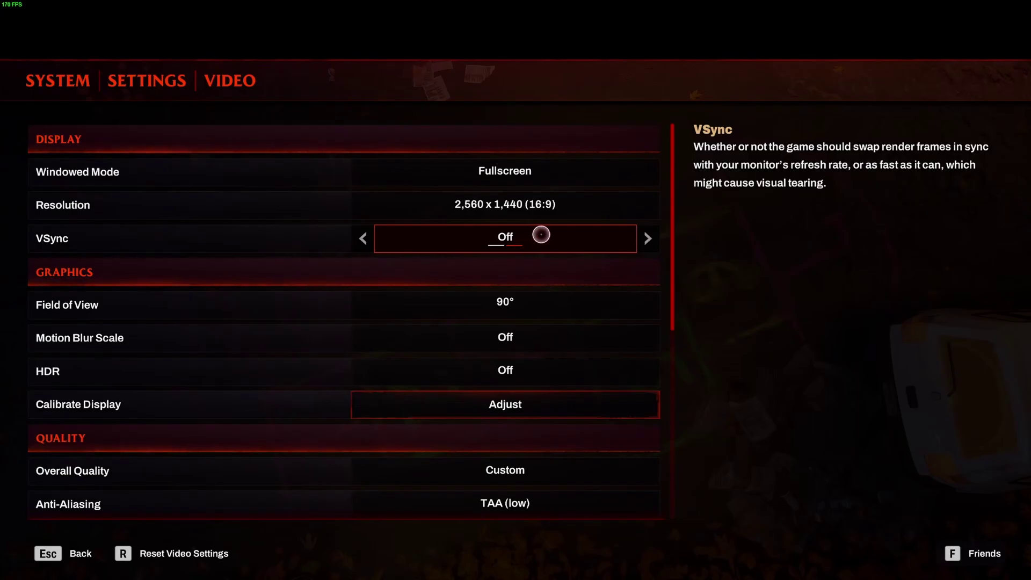
Step: Scroll down Redfall's video settings past Fullscreen 2,560 x 1,440 and VSync Off
scroll(540, 234, down, 1)
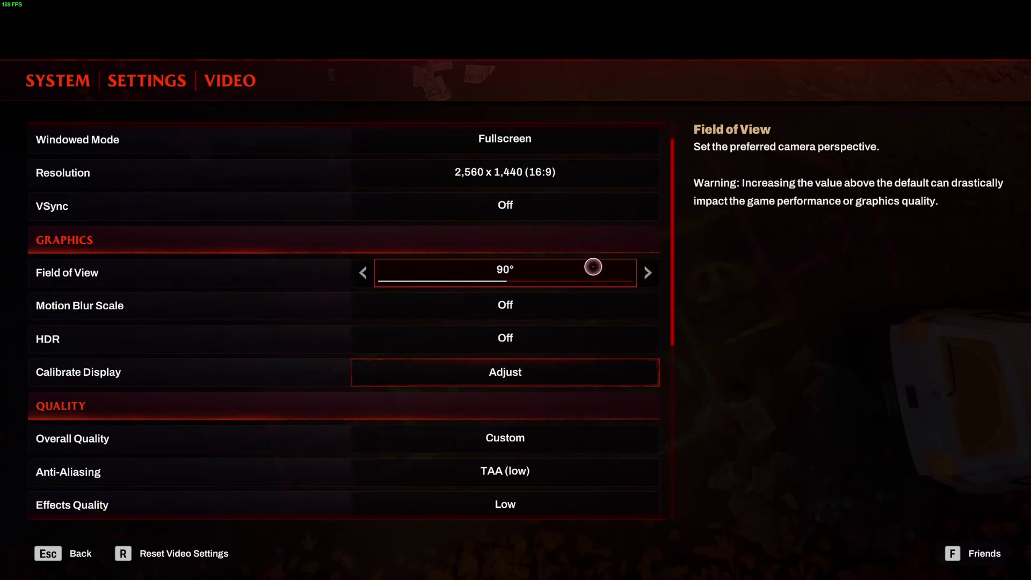
Step: Scroll through Redfall's video settings to review the NVIDIA DLSS Quality and Frame Generation options
scroll(543, 304, down, 4)
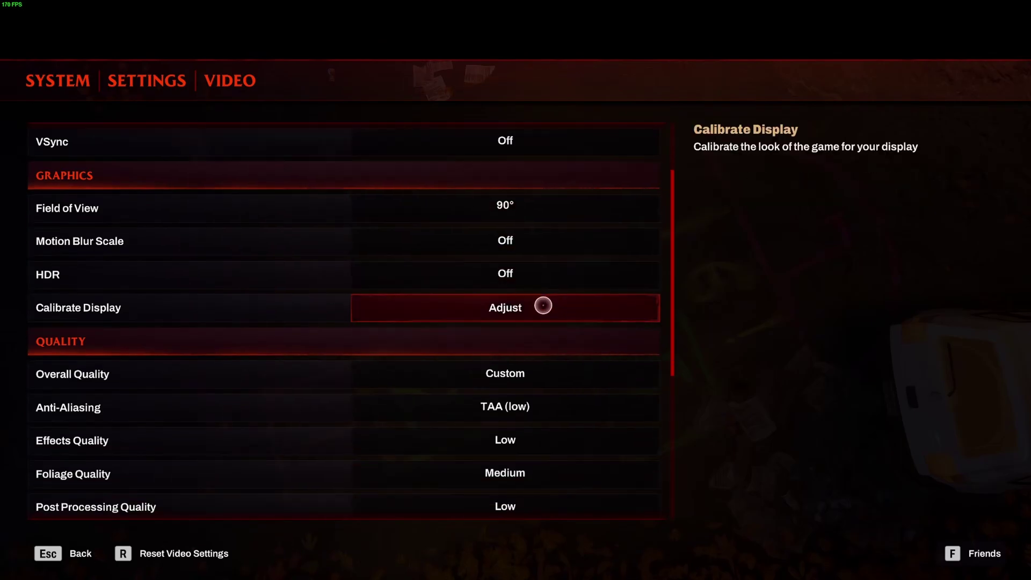
scroll(557, 313, up, 3)
scroll(593, 278, up, 2)
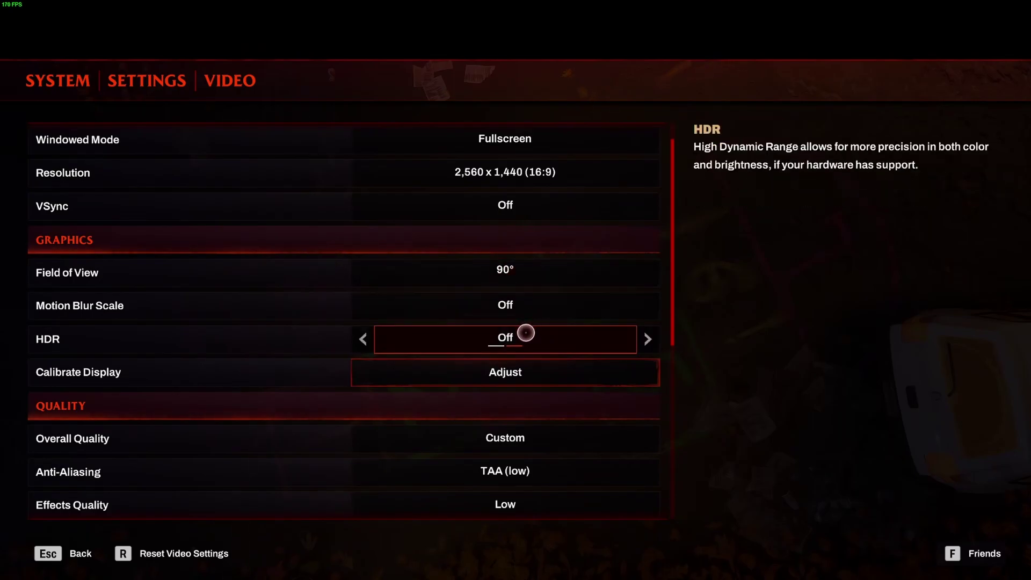
scroll(524, 334, down, 1)
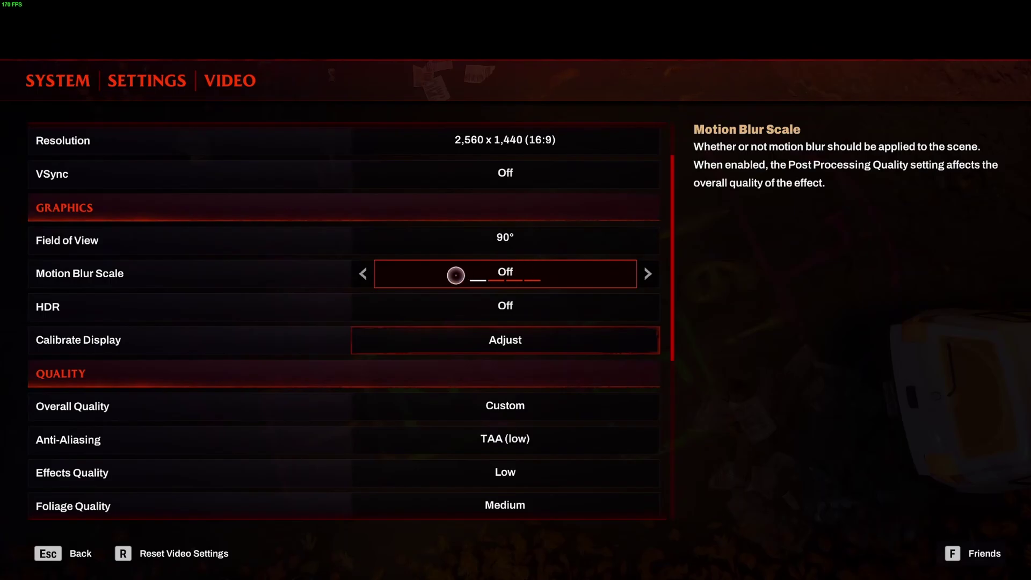
scroll(504, 271, down, 5)
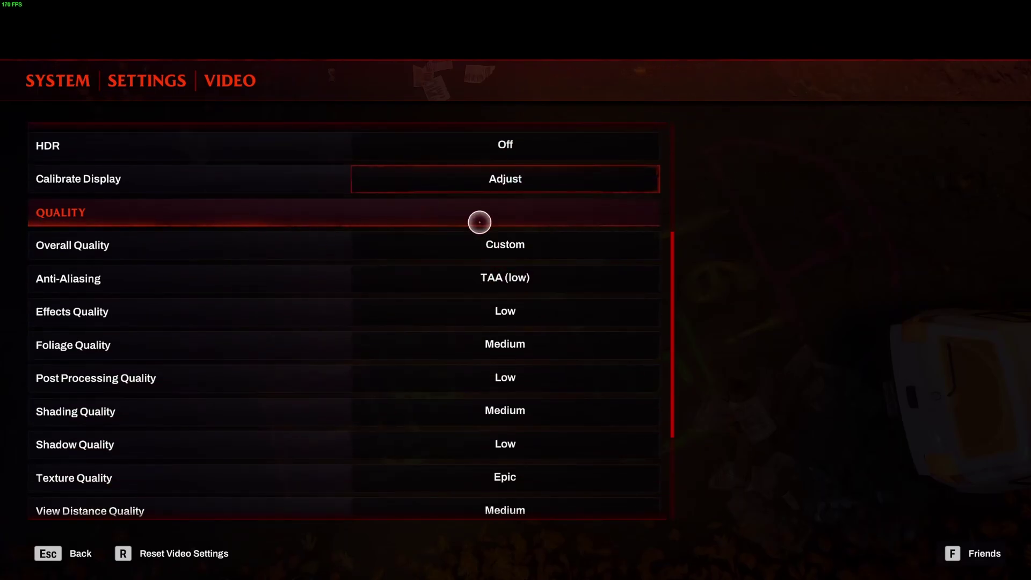
scroll(541, 244, down, 1)
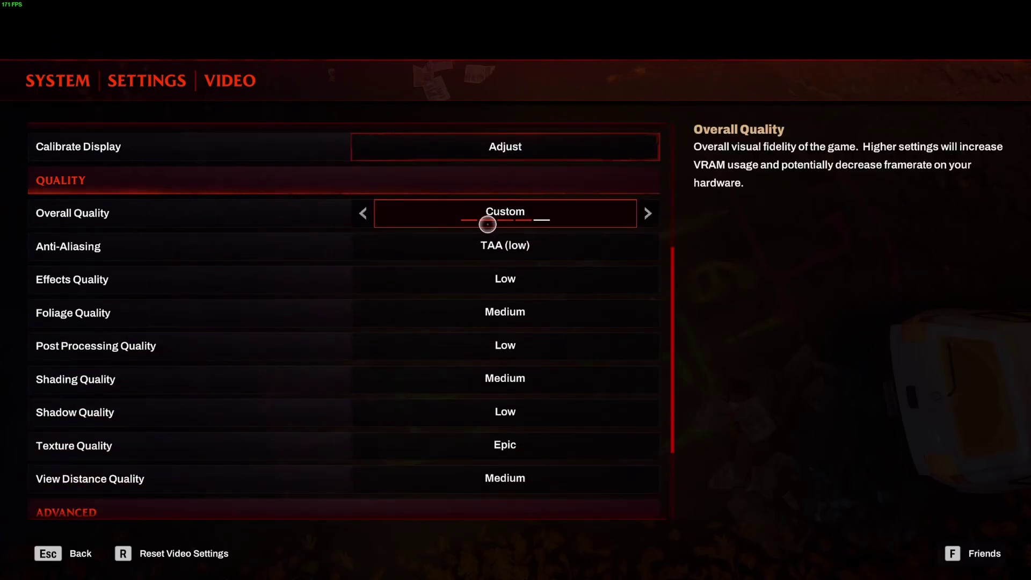
scroll(555, 246, down, 3)
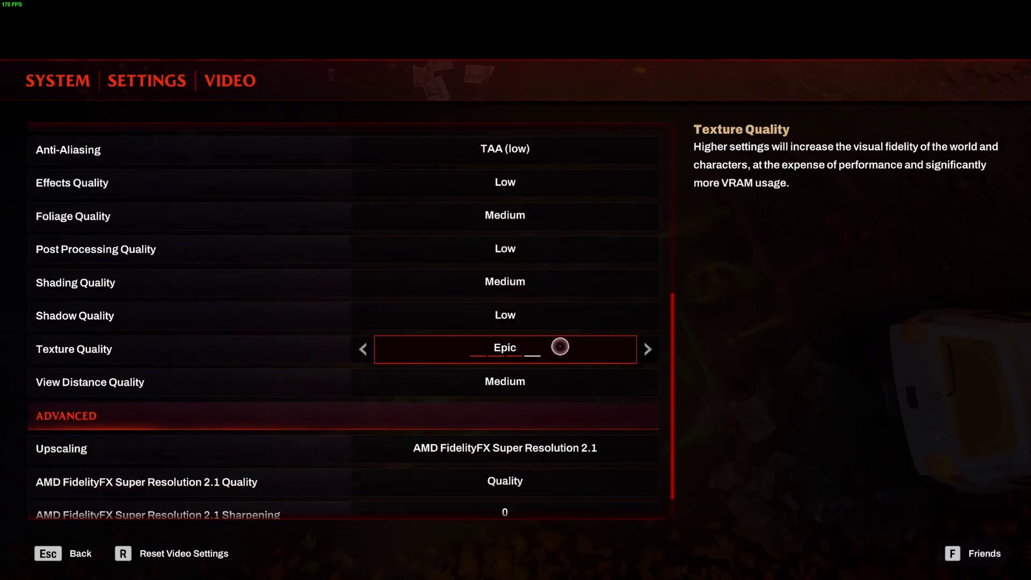
scroll(591, 371, down, 1)
click(363, 410)
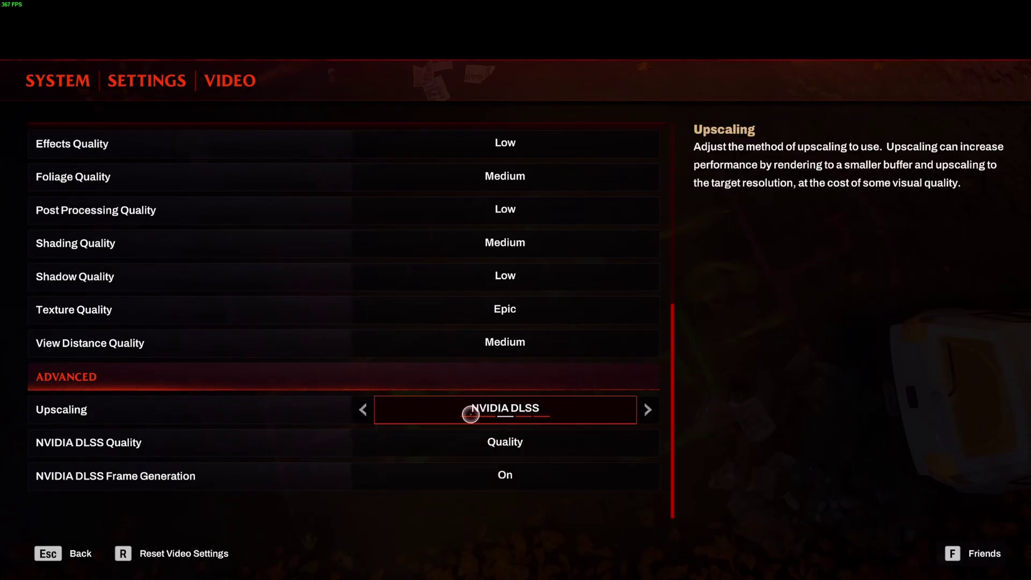
click(650, 411)
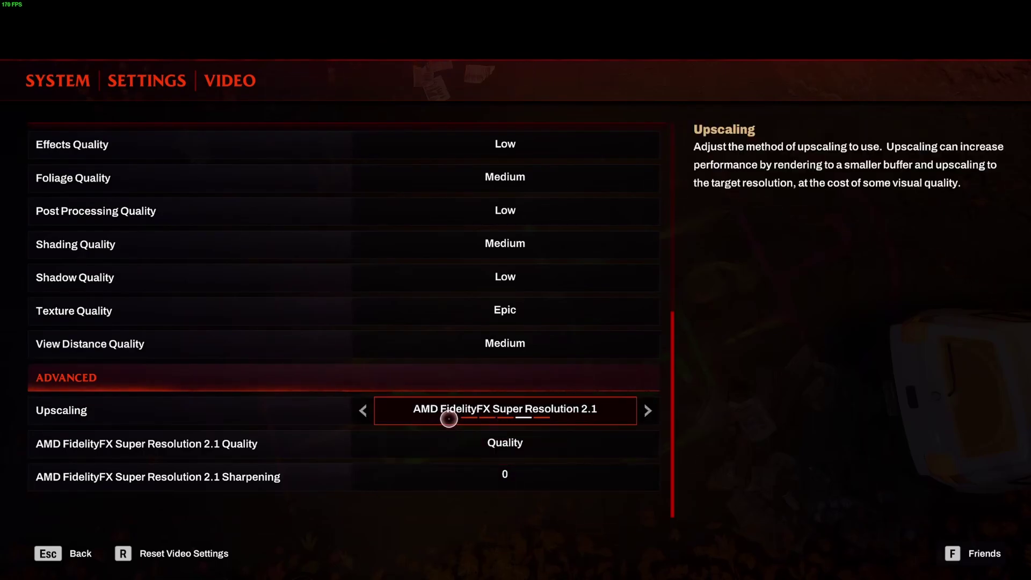
click(363, 410)
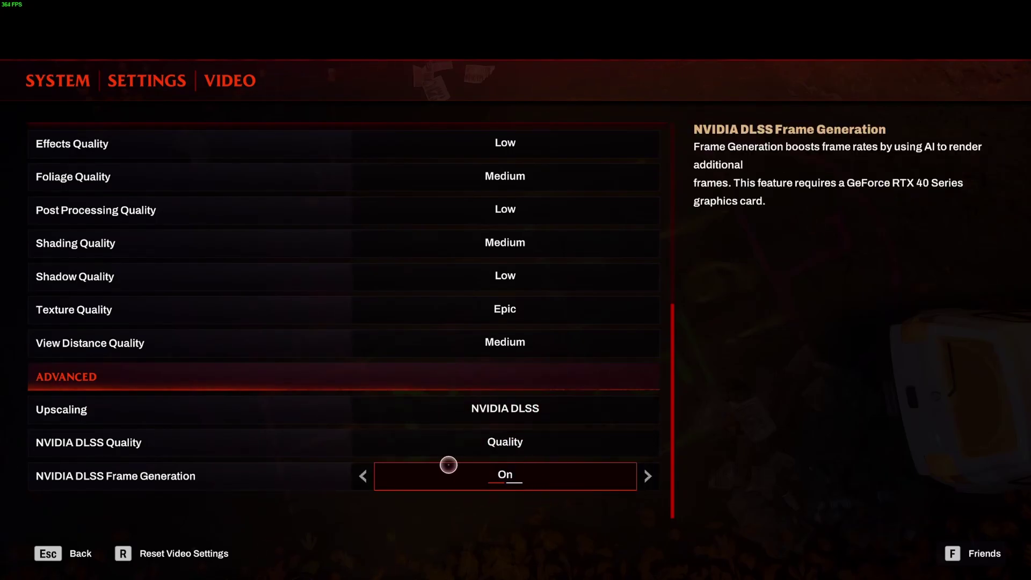
scroll(527, 482, up, 6)
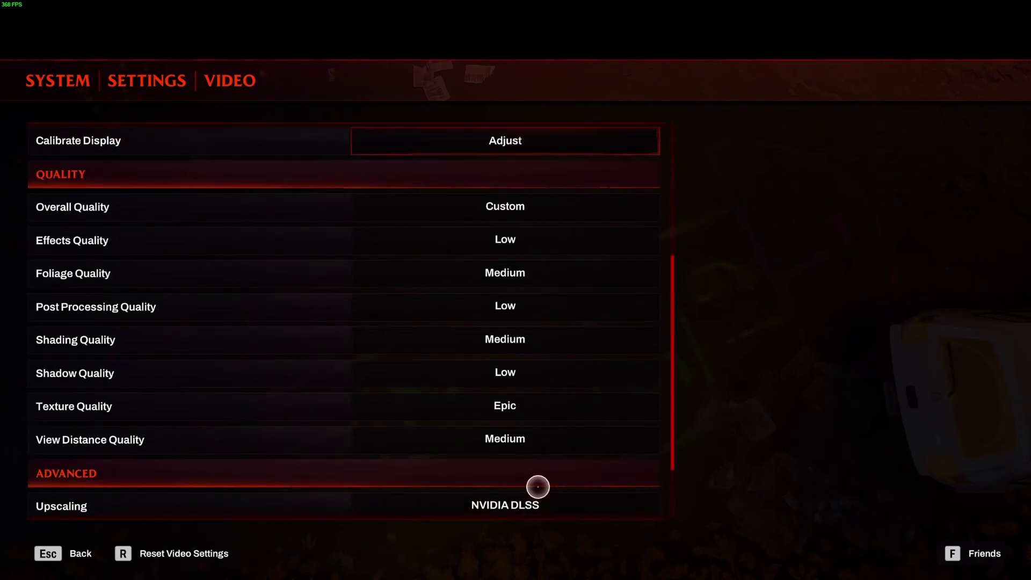
scroll(532, 449, down, 2)
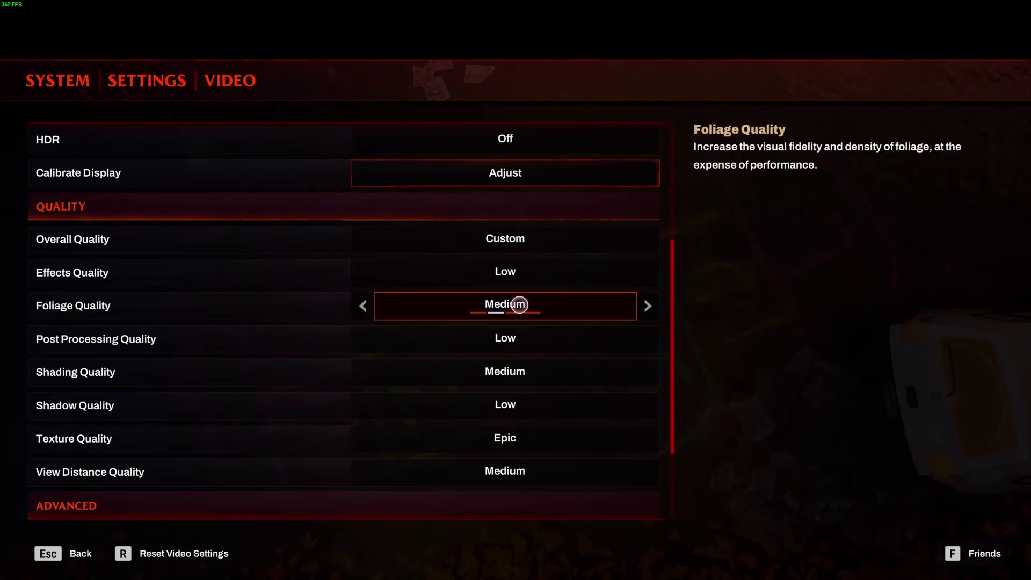
click(362, 306)
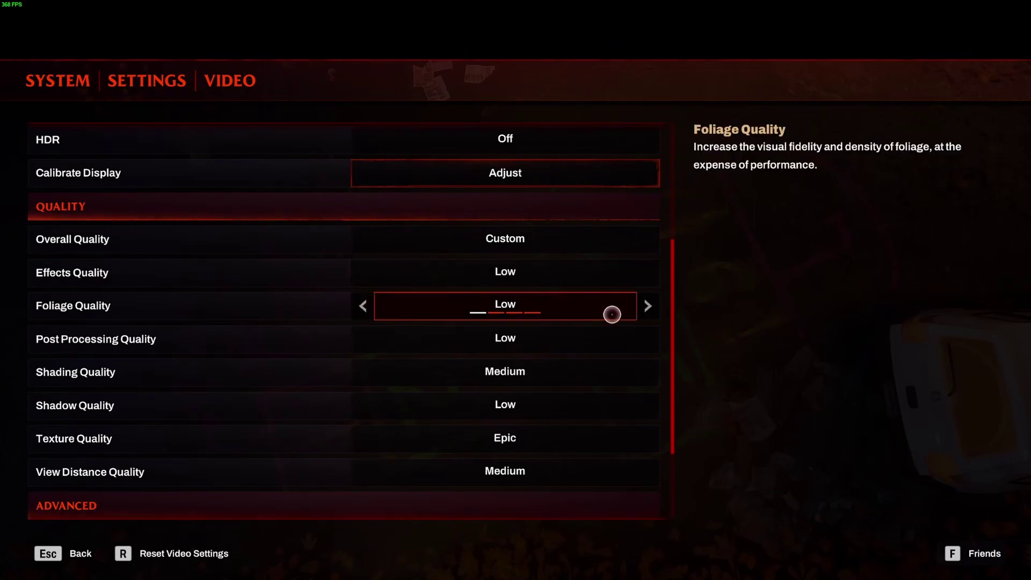
click(648, 306)
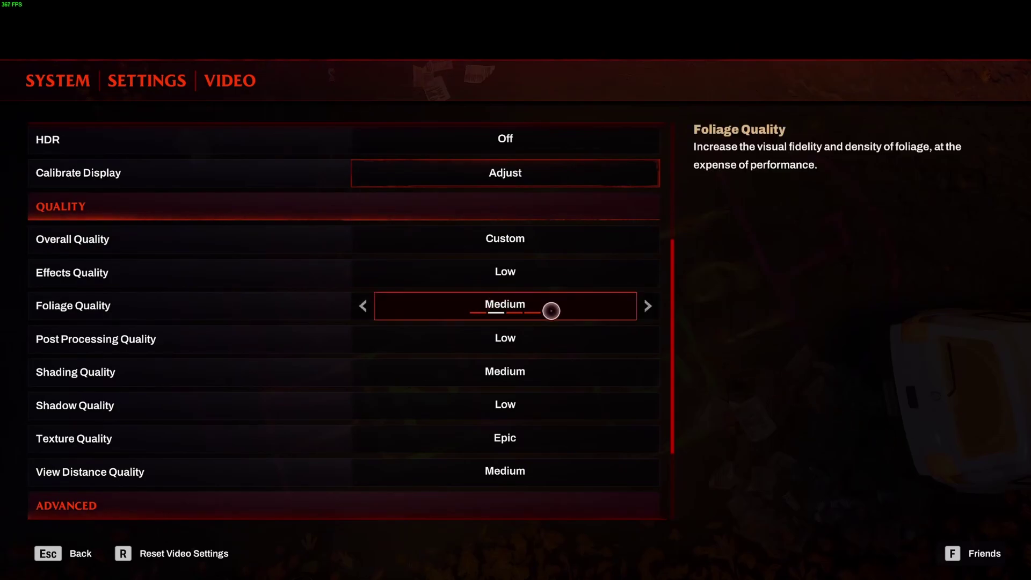
scroll(552, 310, down, 1)
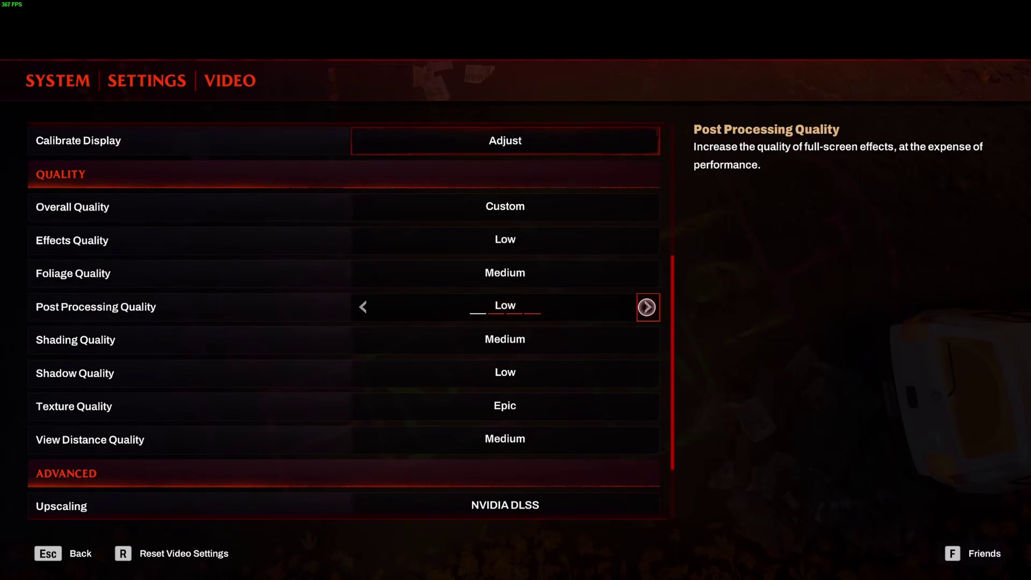
click(647, 307)
click(647, 307)
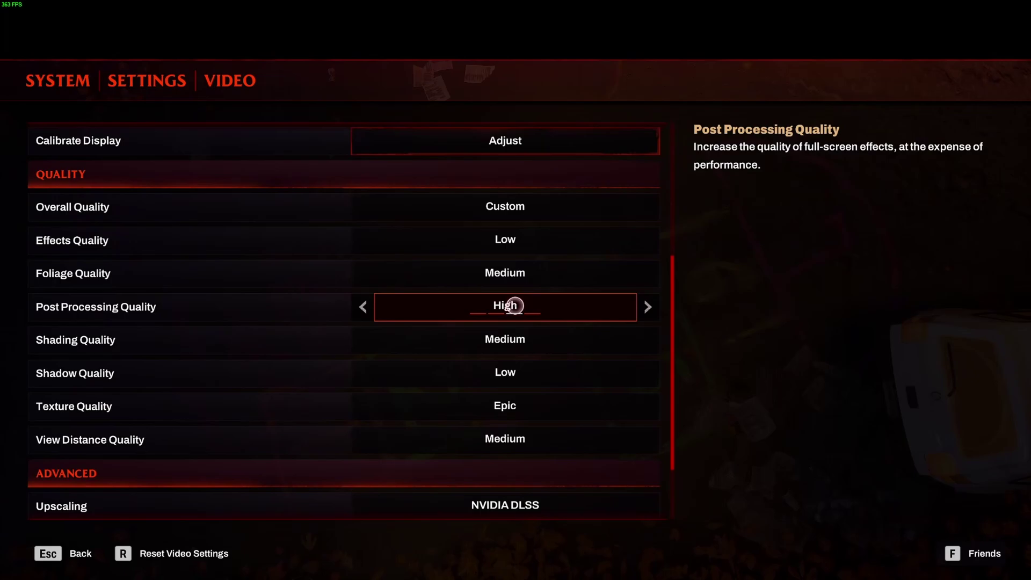
click(647, 307)
click(360, 306)
click(361, 307)
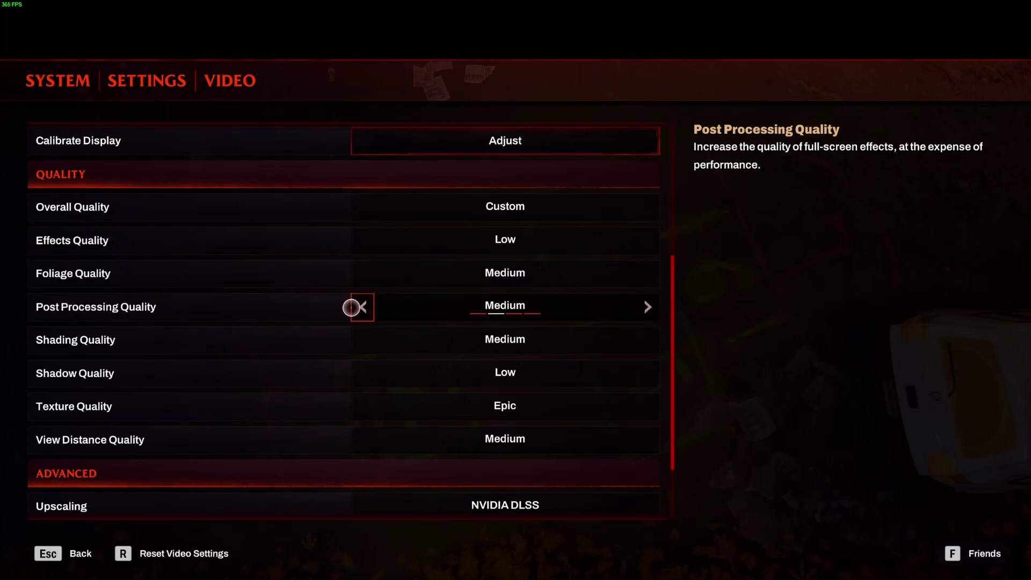
click(363, 306)
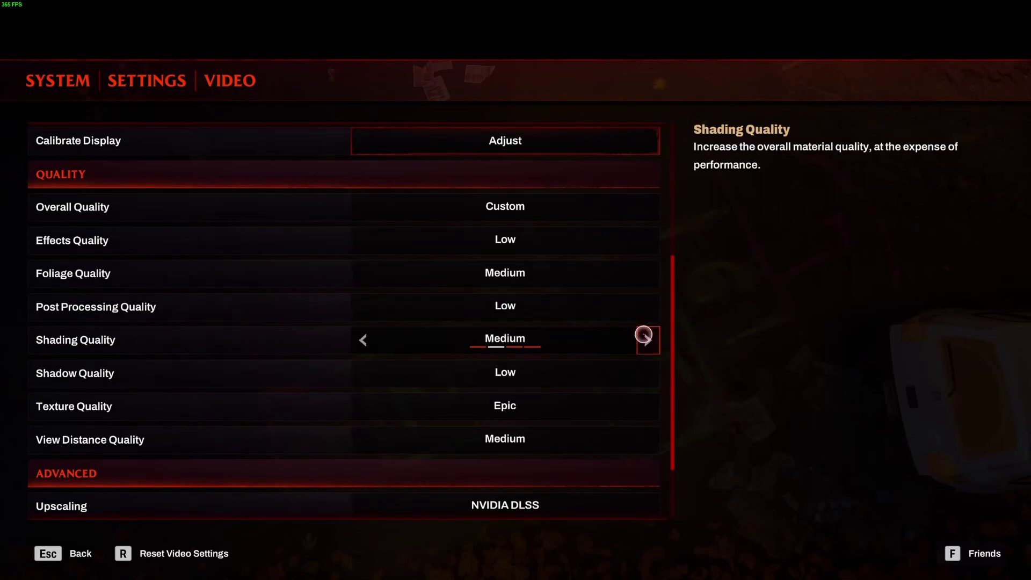
scroll(643, 334, down, 1)
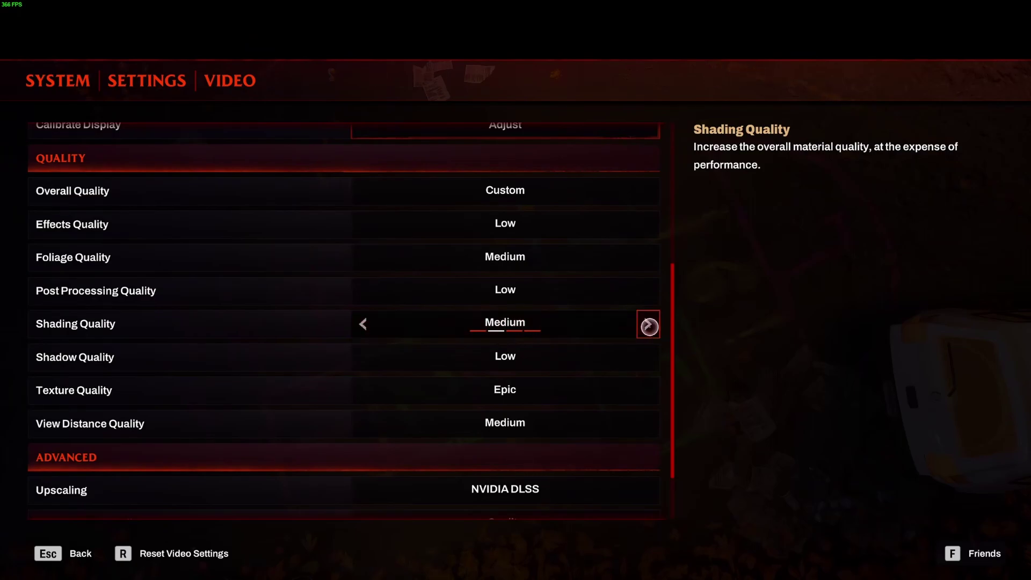
click(648, 324)
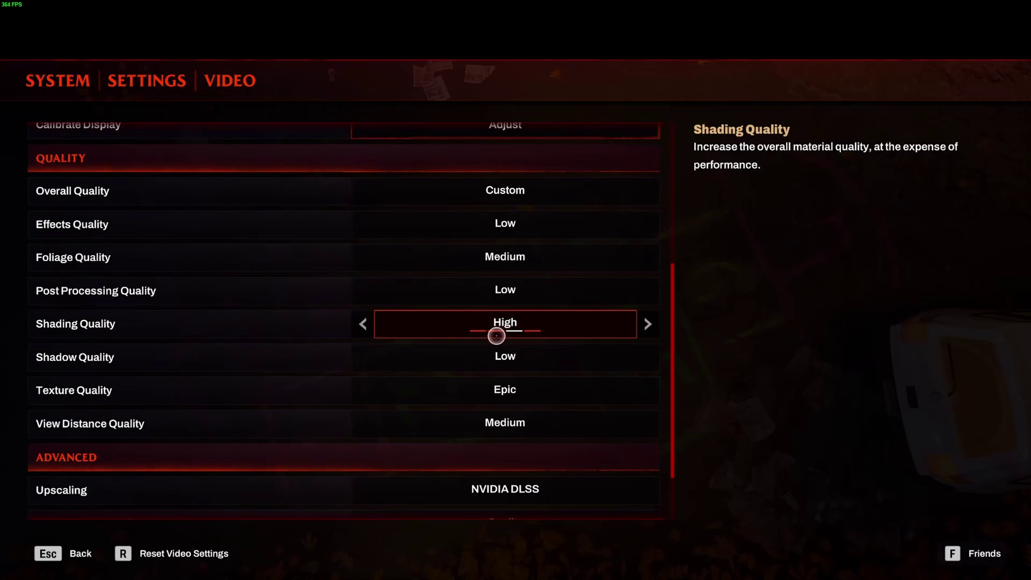
click(361, 323)
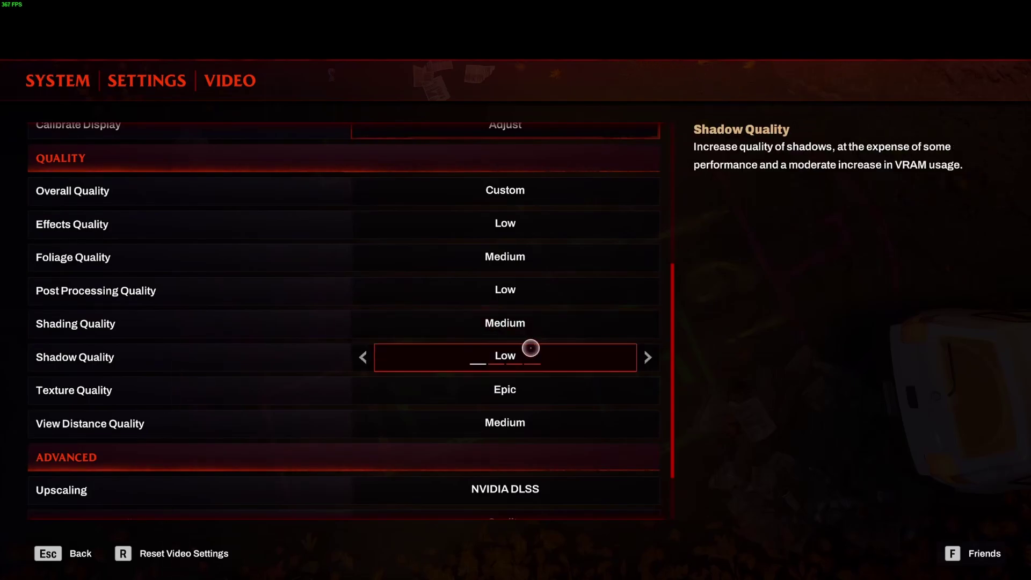
click(648, 358)
click(648, 357)
click(648, 357)
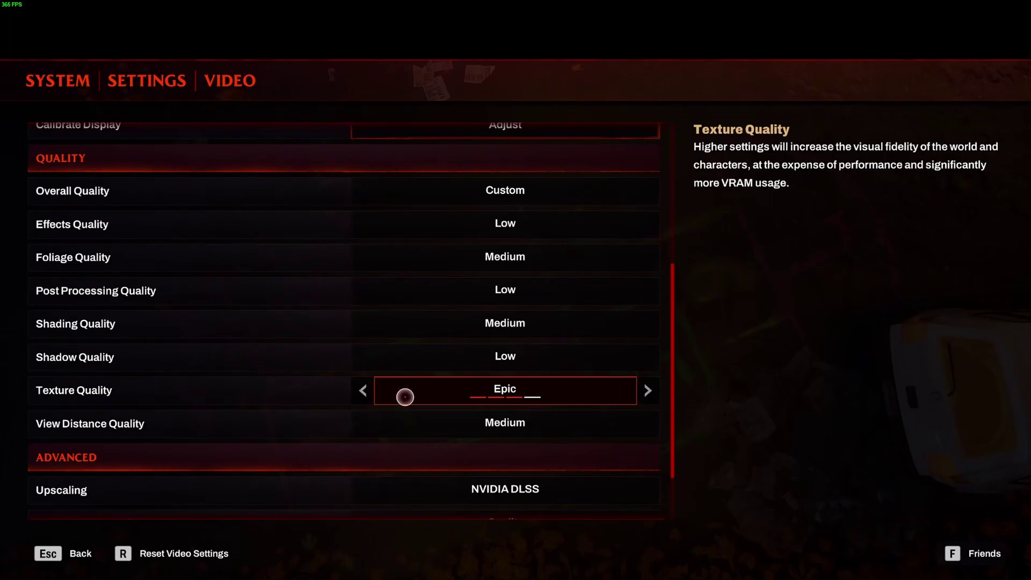
click(364, 392)
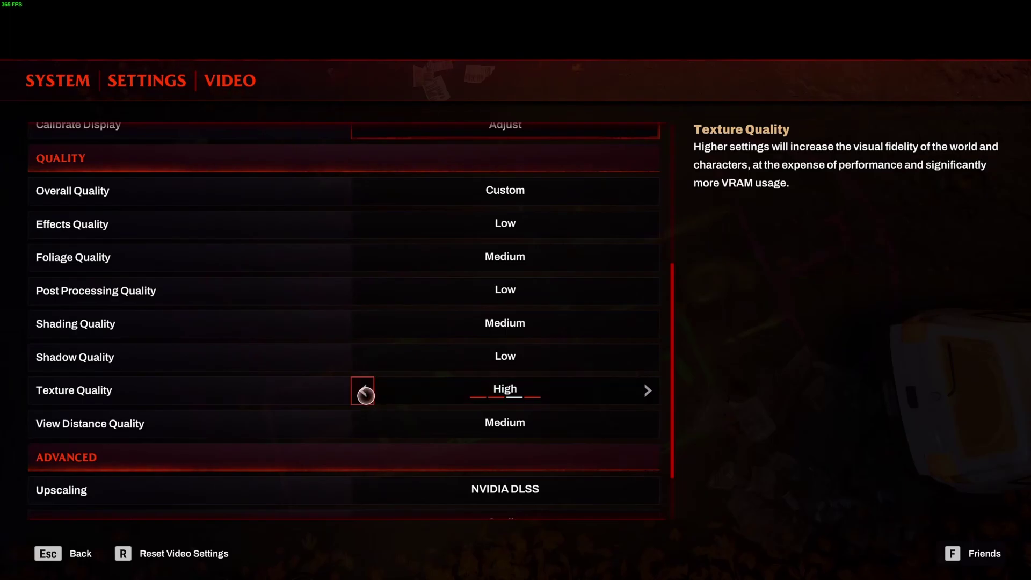
click(365, 392)
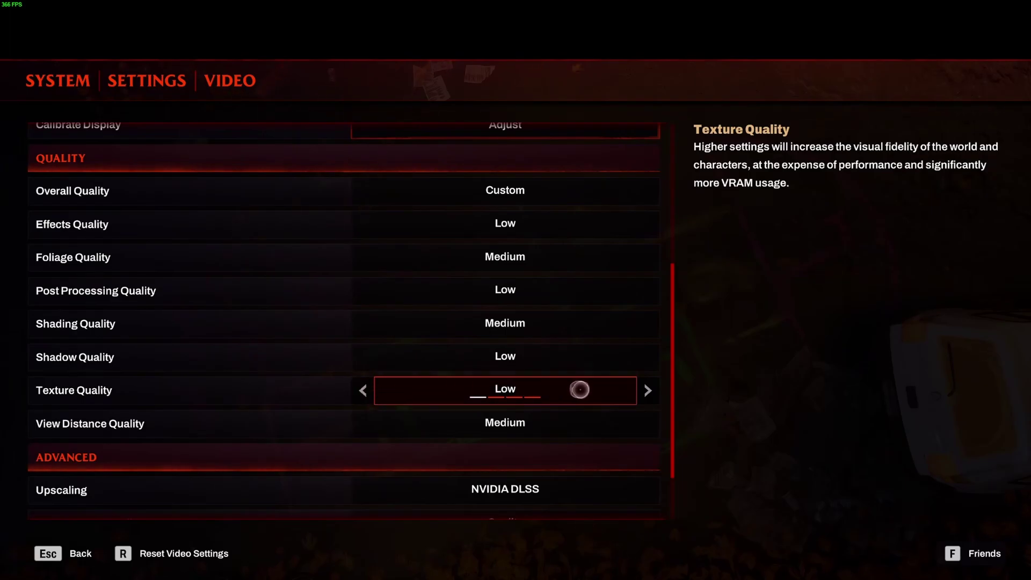
click(648, 390)
click(648, 390)
click(648, 390)
scroll(628, 389, down, 3)
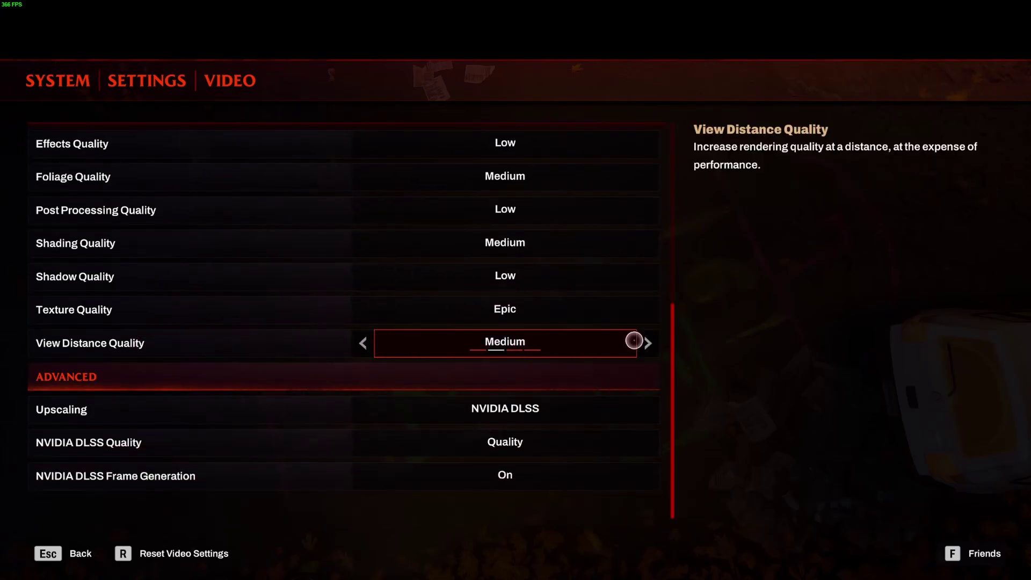
click(359, 343)
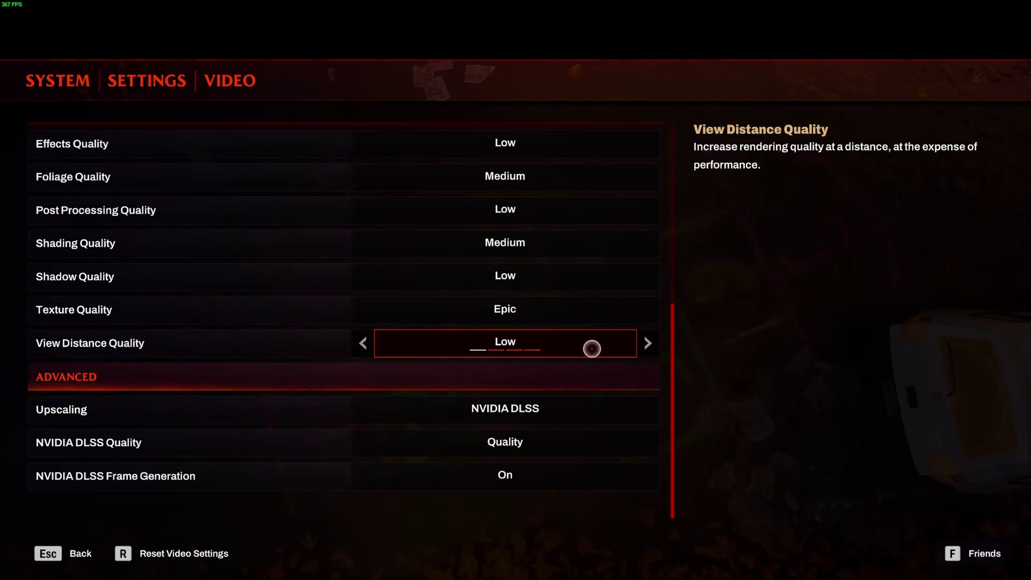
click(648, 344)
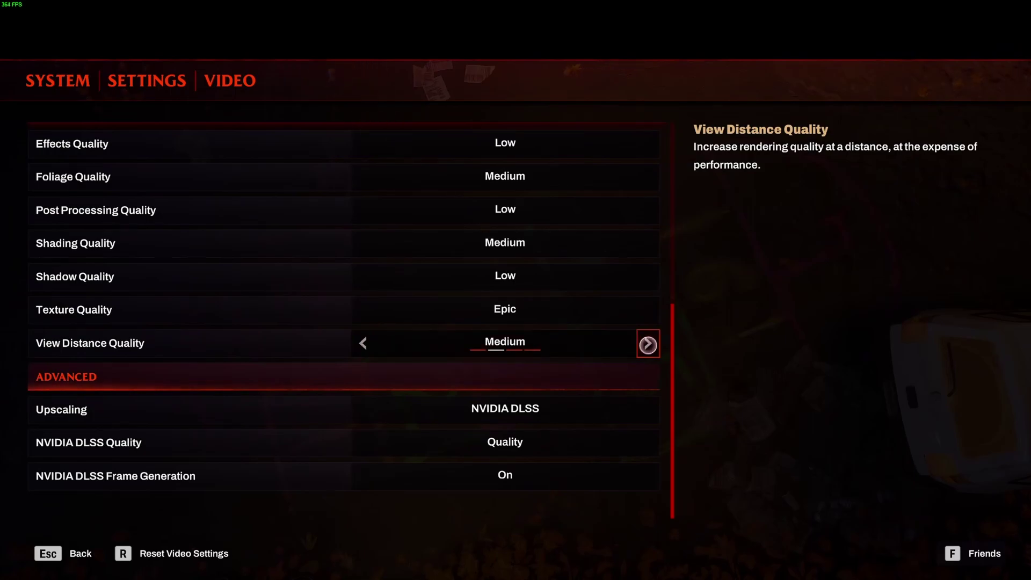
click(649, 344)
click(650, 344)
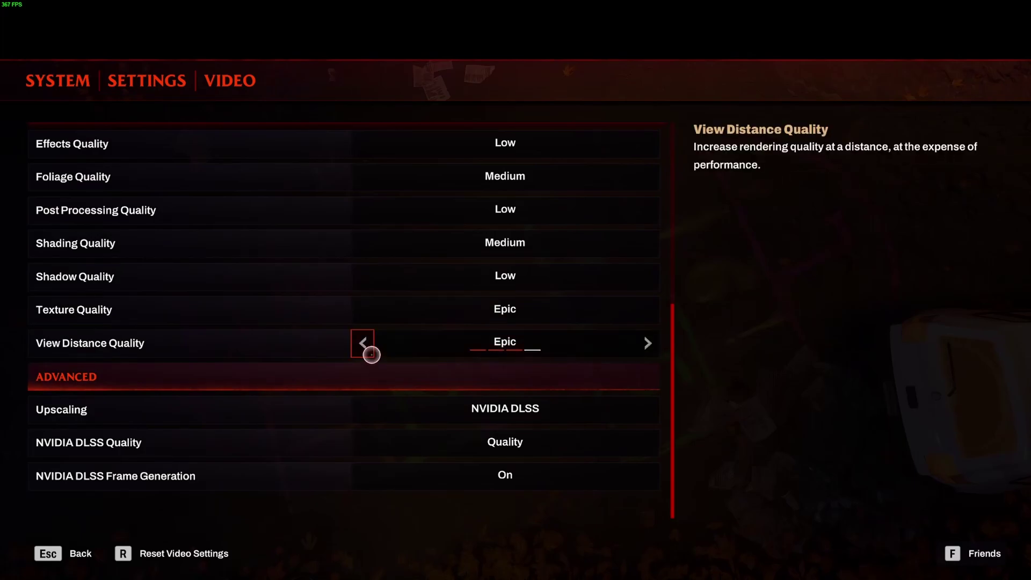
click(365, 346)
click(365, 347)
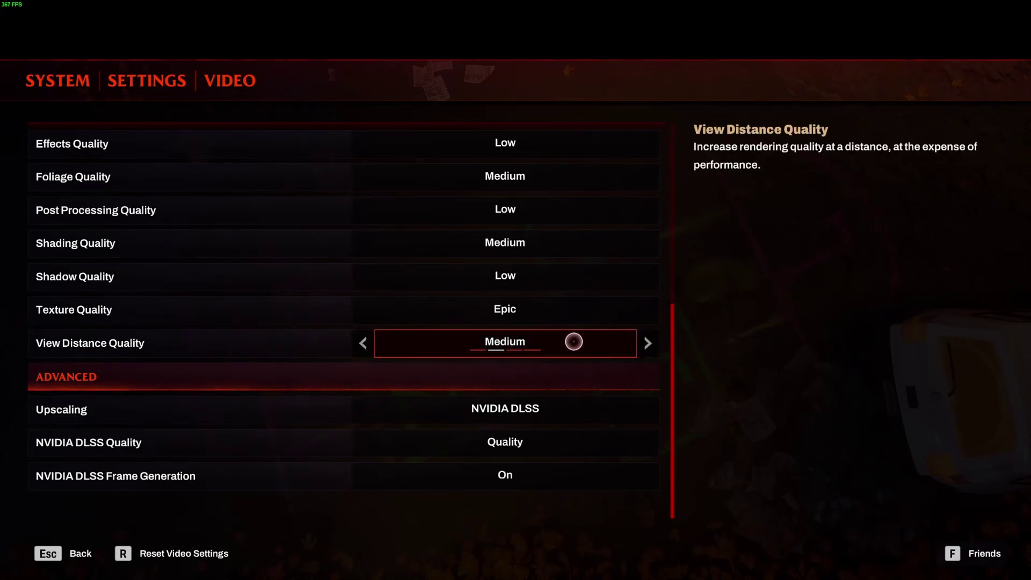